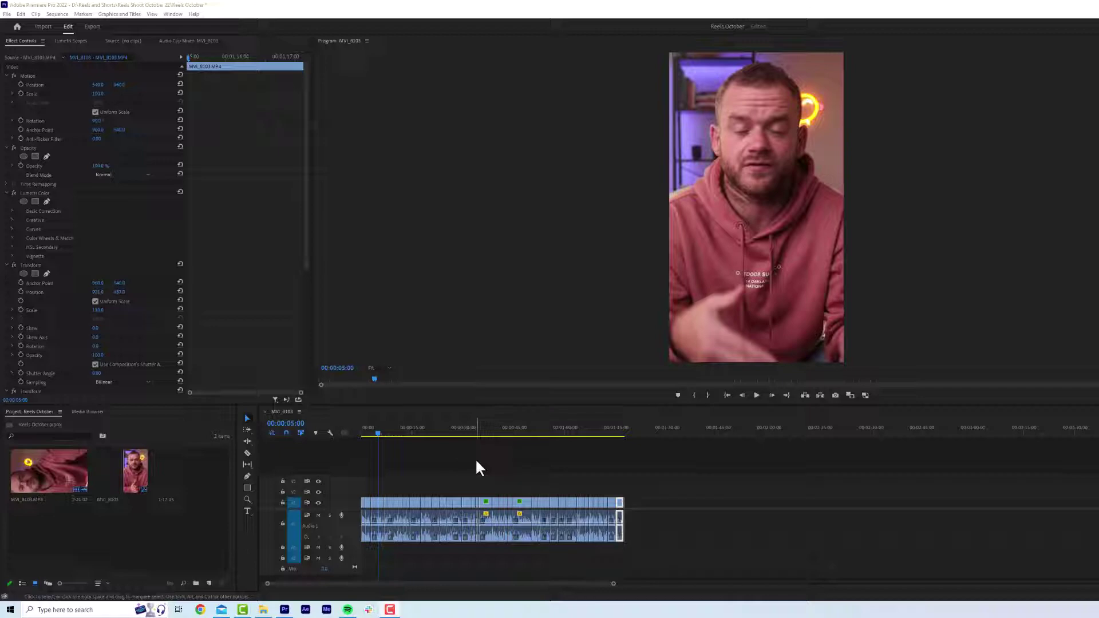
# Step: Play the finished MVI_8103 sequence from its start to review the edited reel
pyautogui.click(372, 430)
pyautogui.press('space')
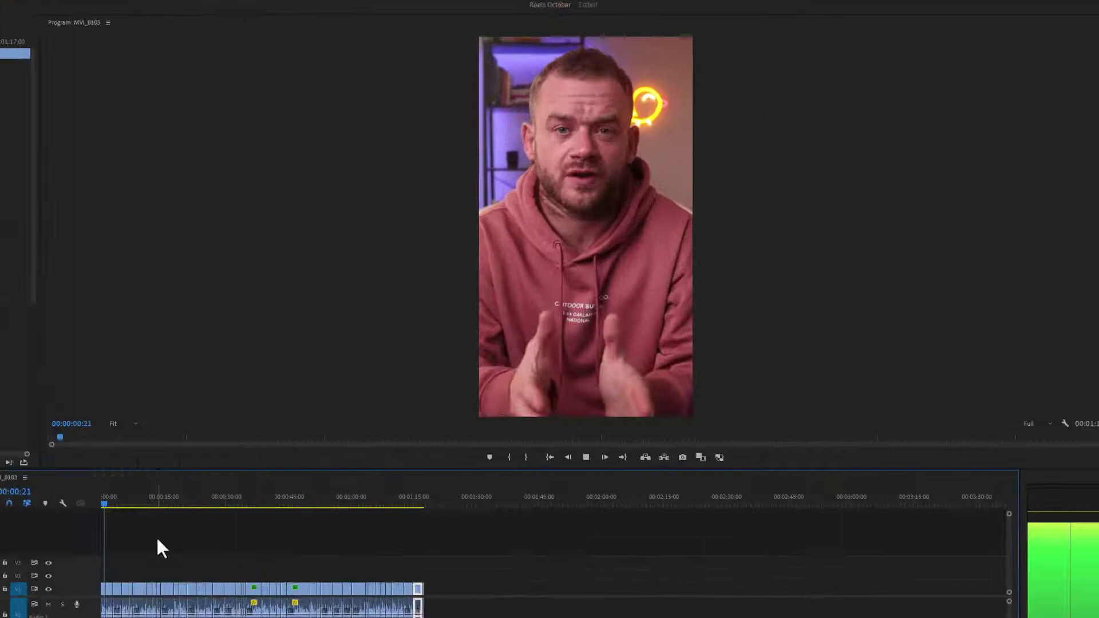
pyautogui.click(105, 575)
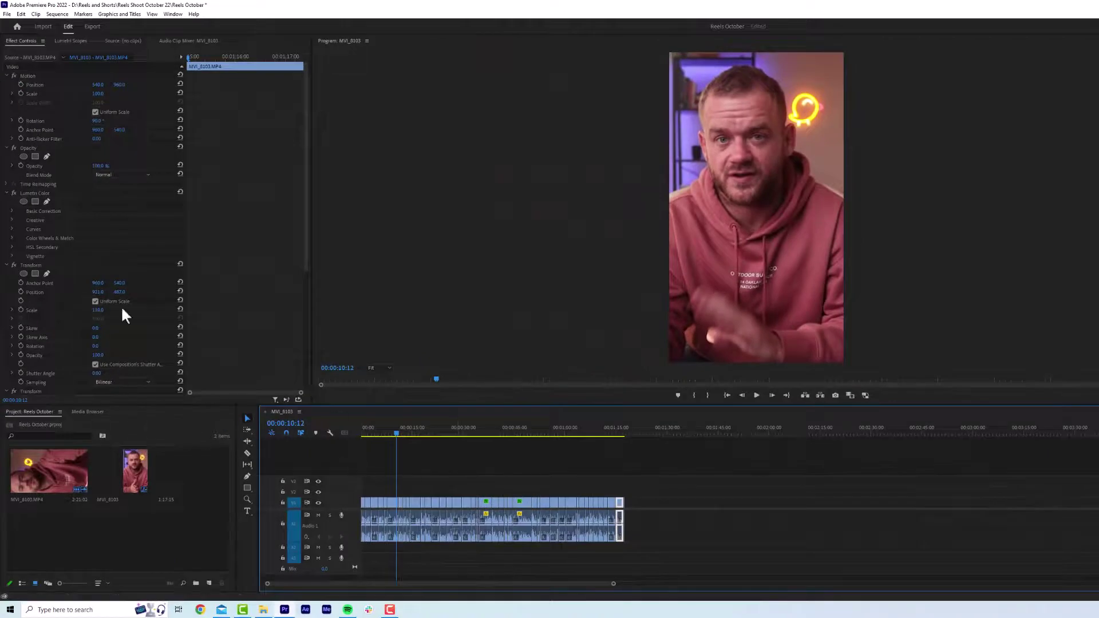
# Step: Duplicate the MVI_8103 sequence in the project and rename the copy Example
pyautogui.rightClick(130, 532)
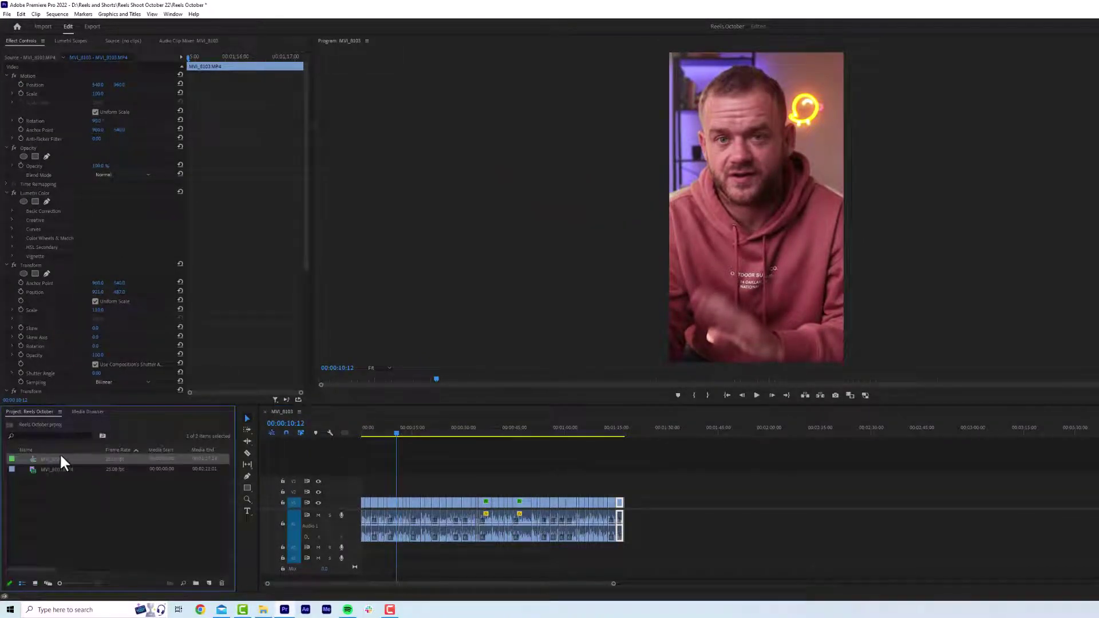
pyautogui.hotkey('ctrl', 'c')
pyautogui.hotkey('ctrl', 'v')
pyautogui.click(63, 470)
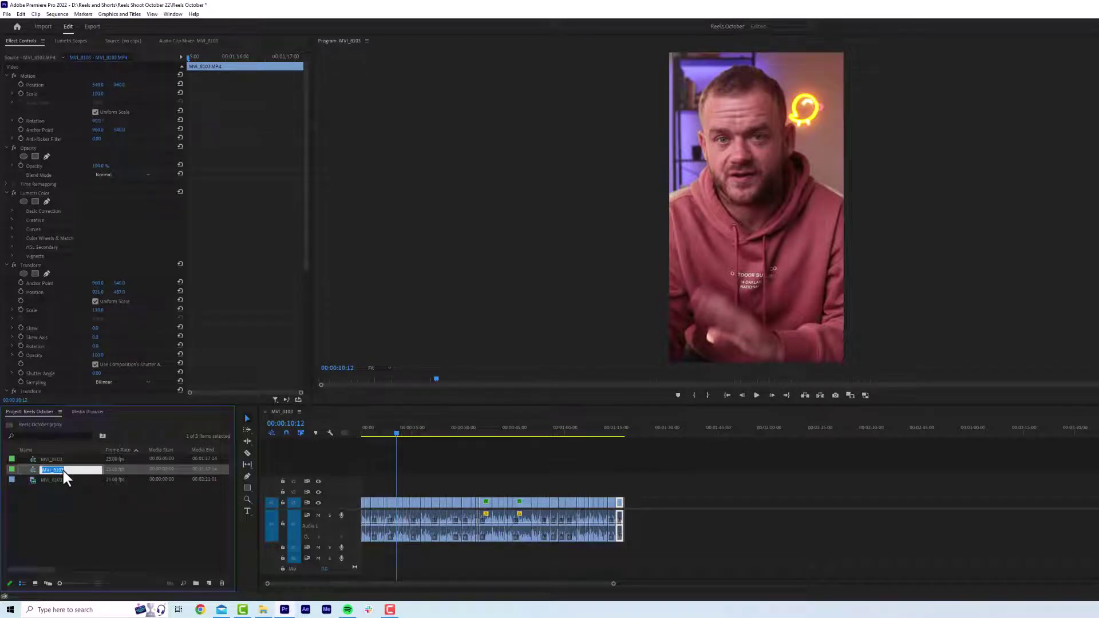
pyautogui.write('Example')
pyautogui.press('Return')
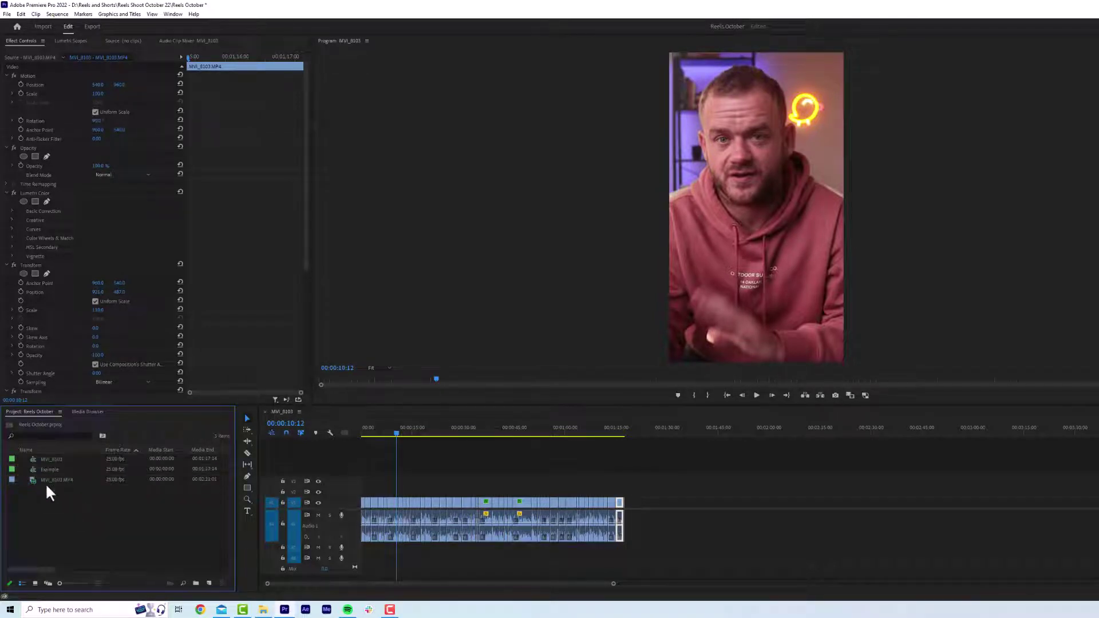
# Step: Open the Example sequence, scale its MVI_8103.MP4 clip up to 115 and shift it horizontally to centre the speaker
pyautogui.doubleClick(47, 484)
pyautogui.hotkey('ctrl', 'i')
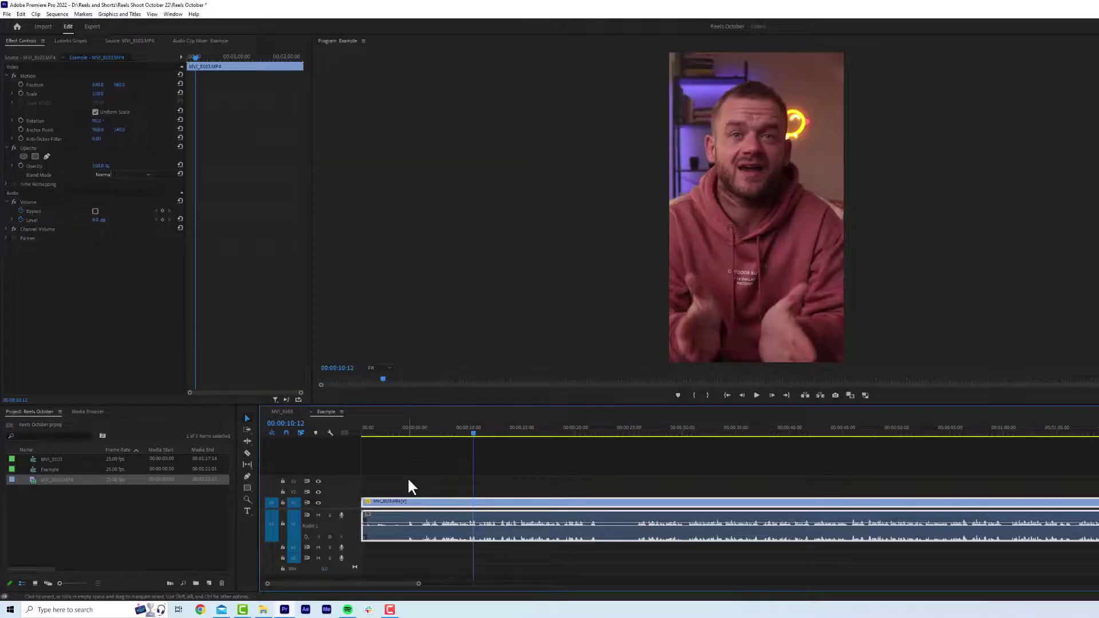
pyautogui.click(98, 94)
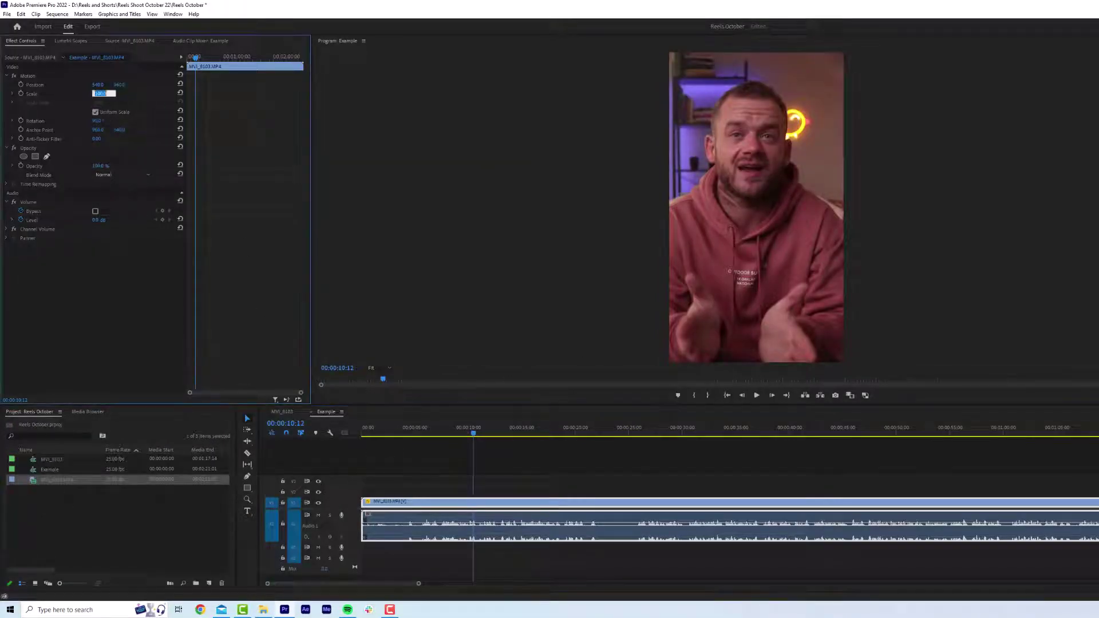
pyautogui.click(105, 293)
pyautogui.moveTo(97, 93); pyautogui.dragTo(120, 84)
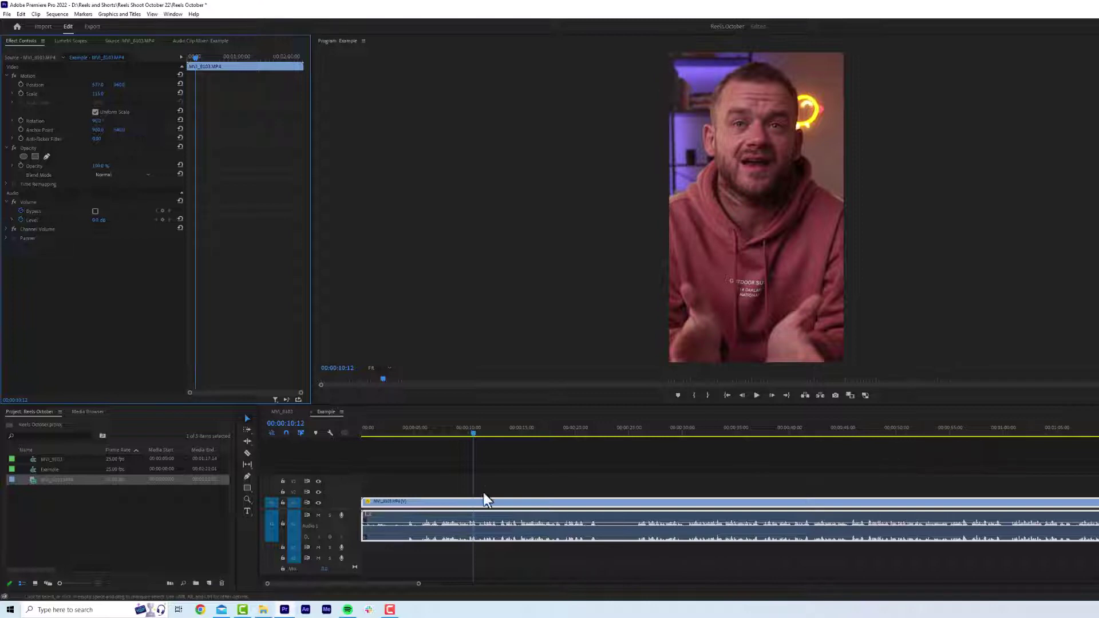
pyautogui.moveTo(503, 423); pyautogui.dragTo(556, 427)
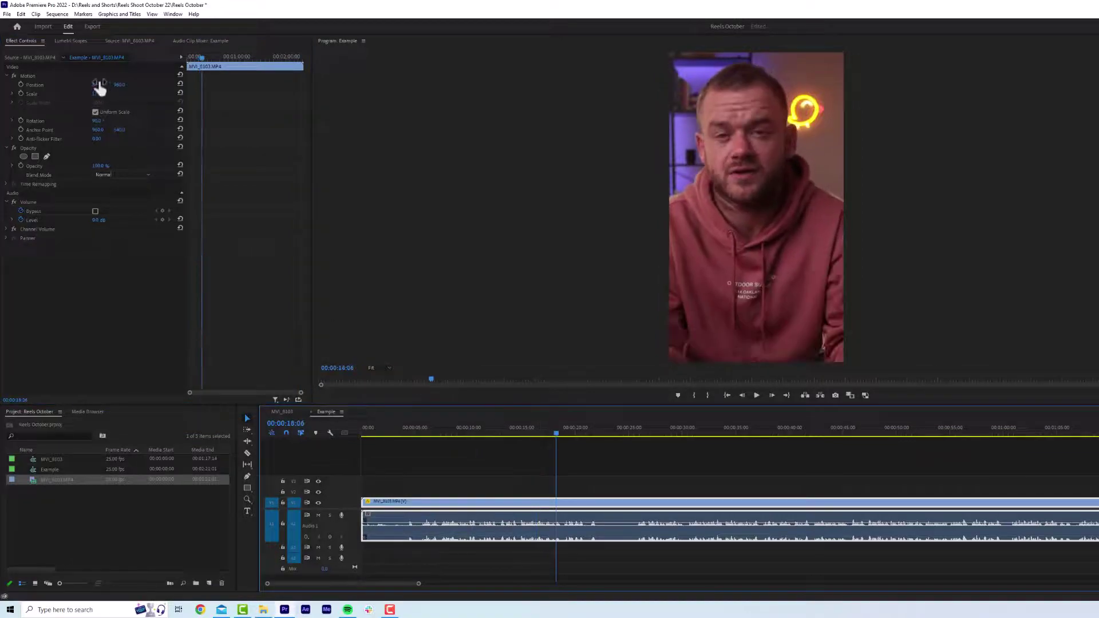
pyautogui.moveTo(98, 84)
pyautogui.mouseDown()
pyautogui.moveTo(119, 85)
pyautogui.moveTo(103, 94)
pyautogui.moveTo(114, 93)
pyautogui.mouseUp()
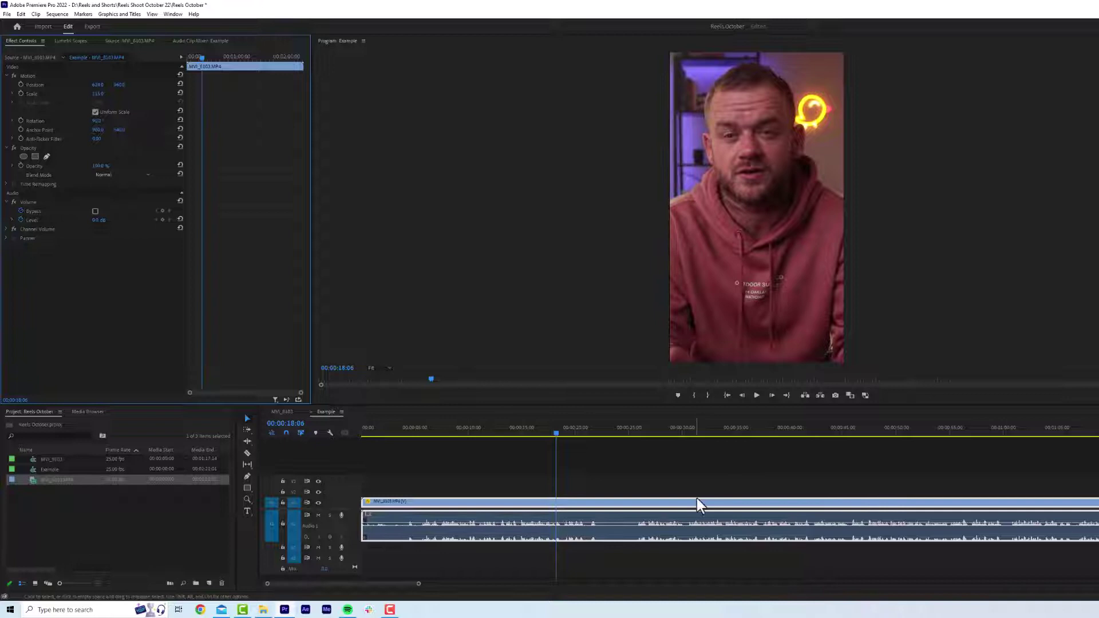
# Step: Raise the audio gain of the MVI_8103.MP4 clip in the Example sequence in two passes
pyautogui.click(662, 492)
pyautogui.rightClick(644, 509)
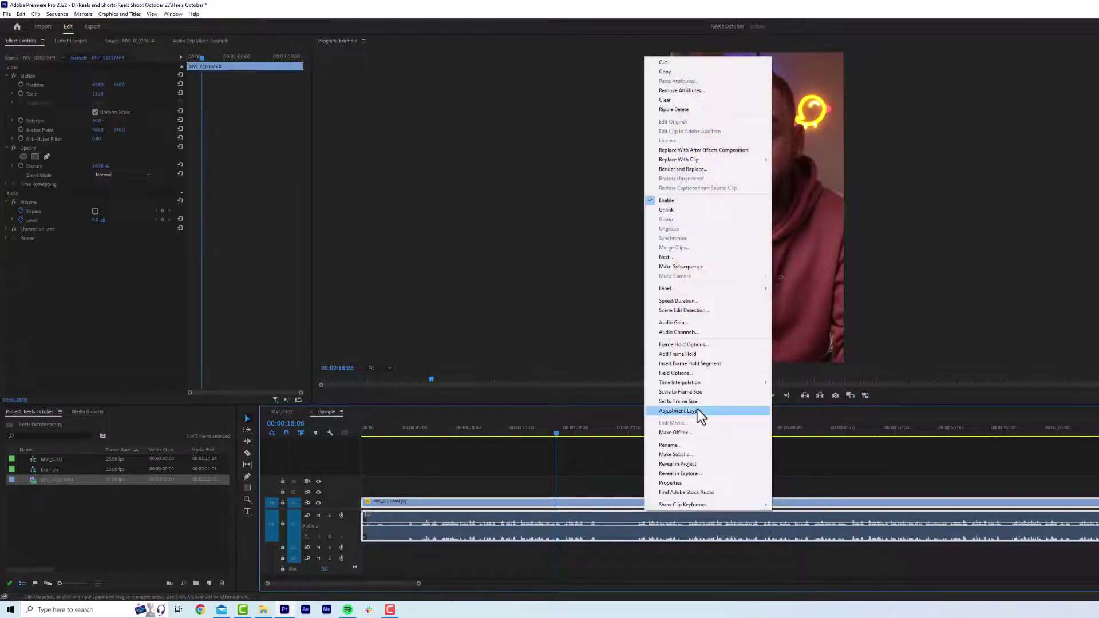
pyautogui.click(687, 324)
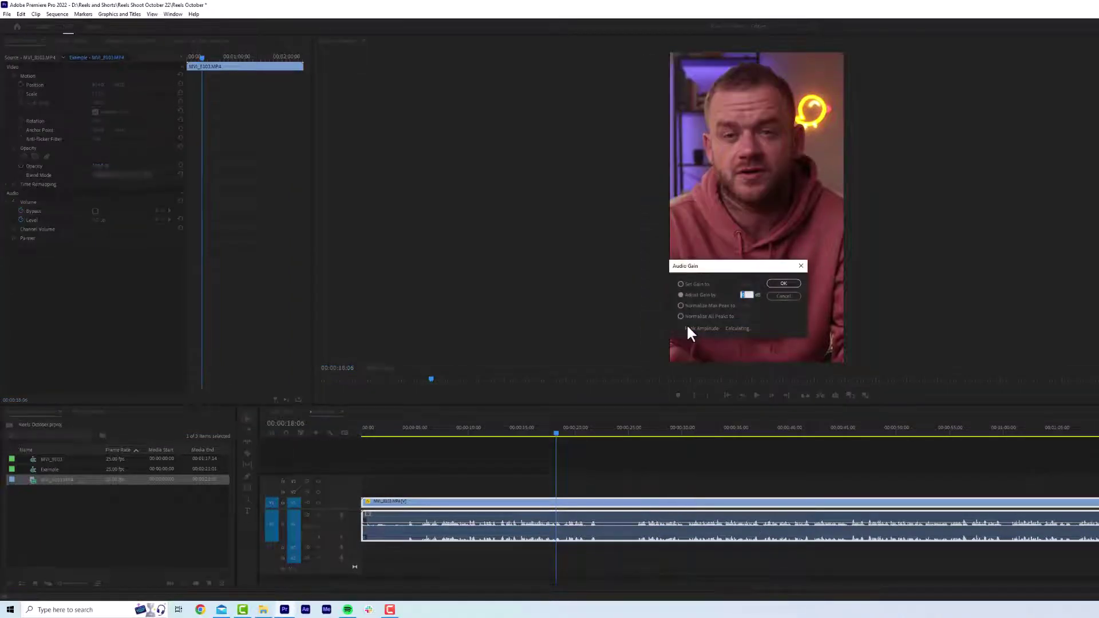
pyautogui.press('Return')
pyautogui.rightClick(600, 514)
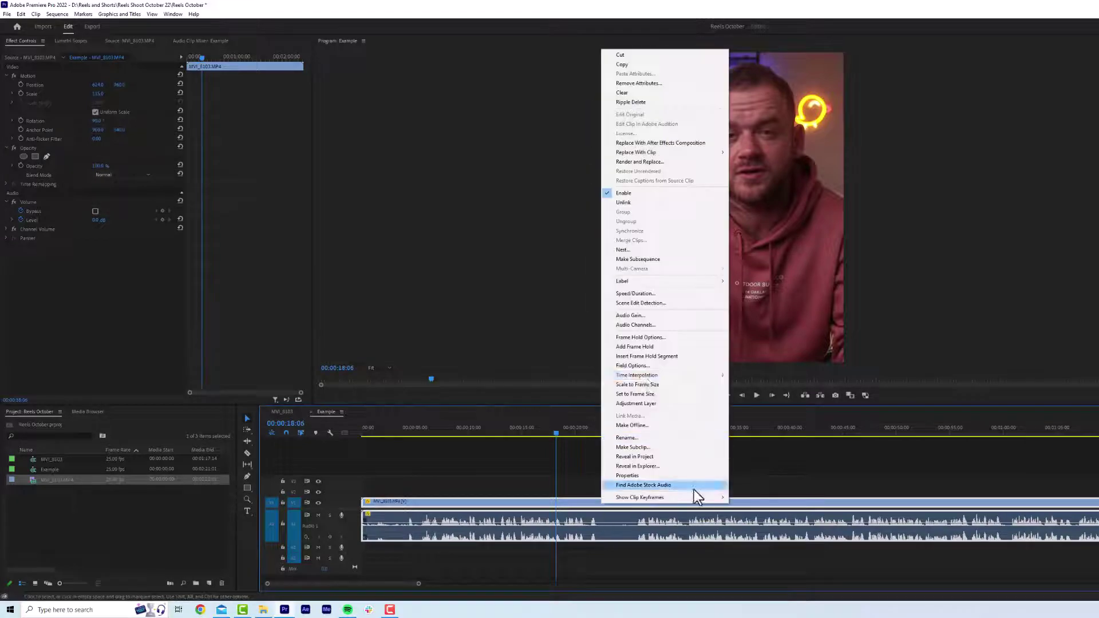
pyautogui.click(647, 316)
pyautogui.press('Return')
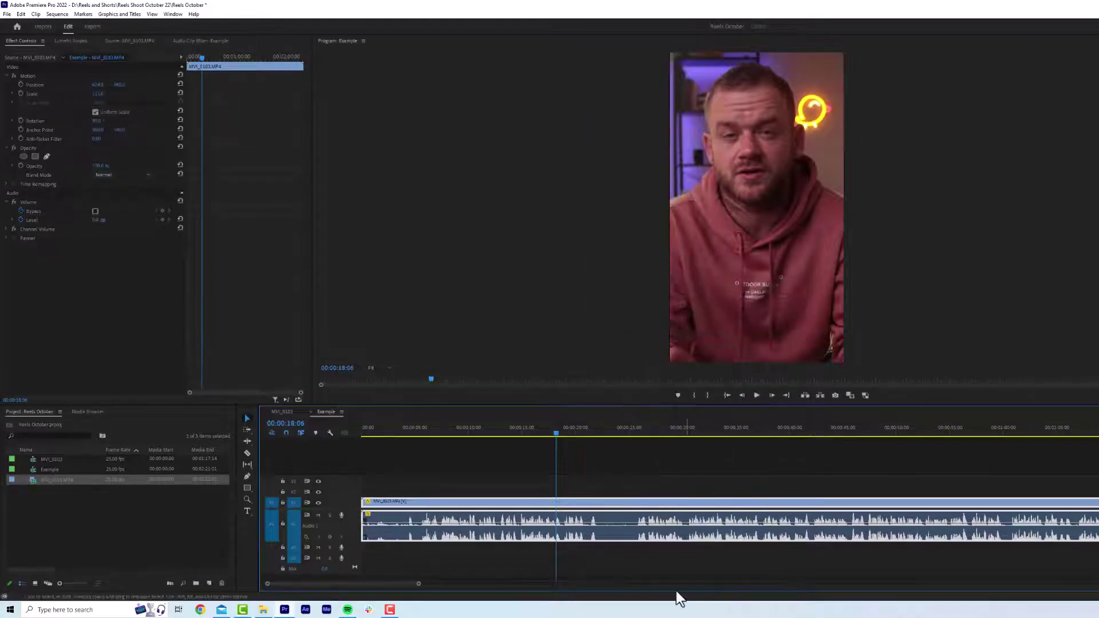
# Step: Apply a Lumetri Color grade that brightens the clip and check the picture further along the sequence
pyautogui.click(527, 488)
pyautogui.click(578, 518)
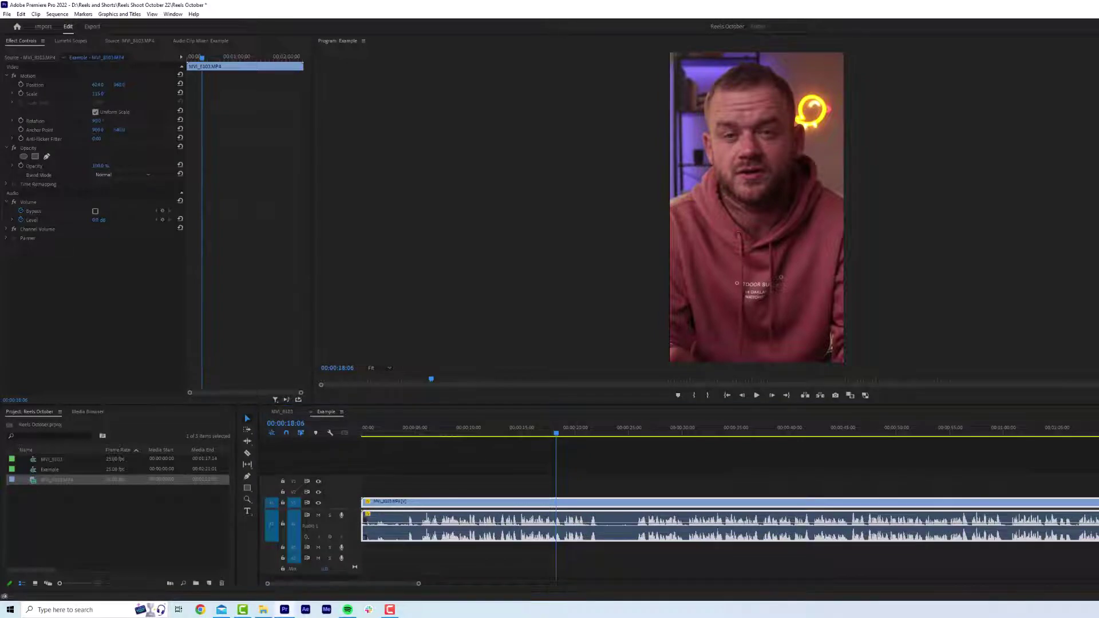
pyautogui.hotkey('ctrl', 'l')
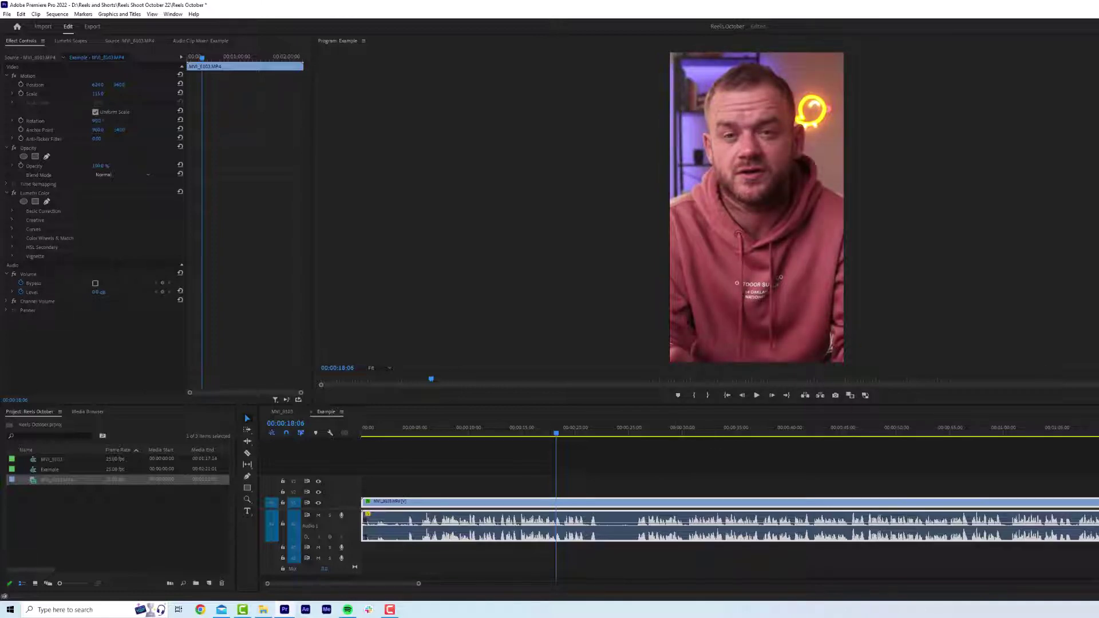
pyautogui.click(575, 430)
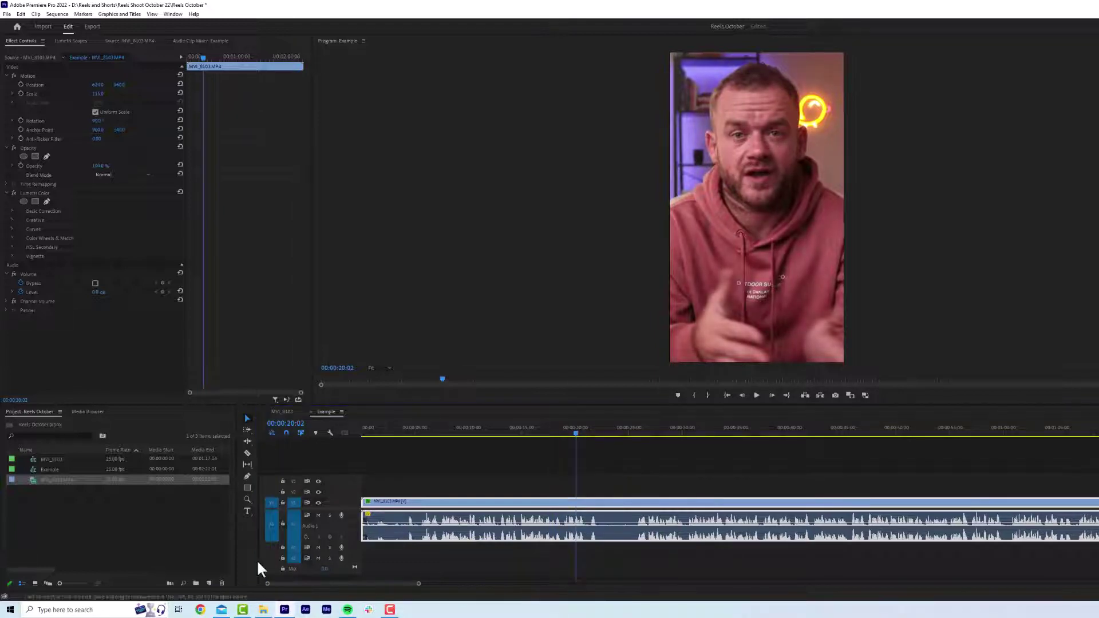
pyautogui.click(588, 473)
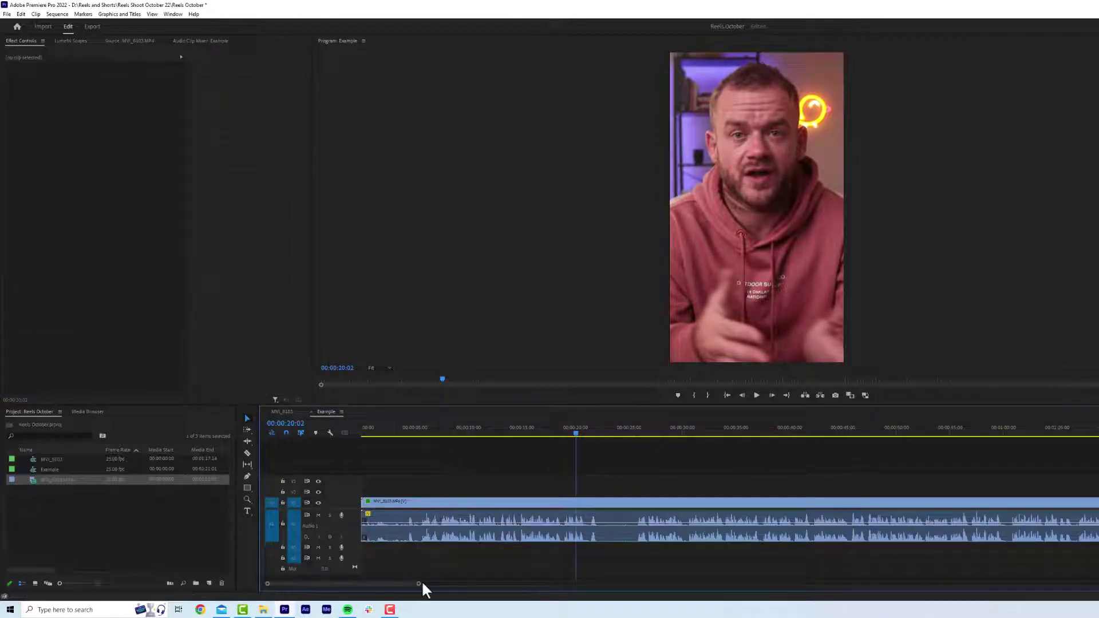
# Step: Cut out the silent pauses and trim the sequence to five consecutive takes of about 10 seconds in total
pyautogui.moveTo(418, 583); pyautogui.dragTo(373, 583)
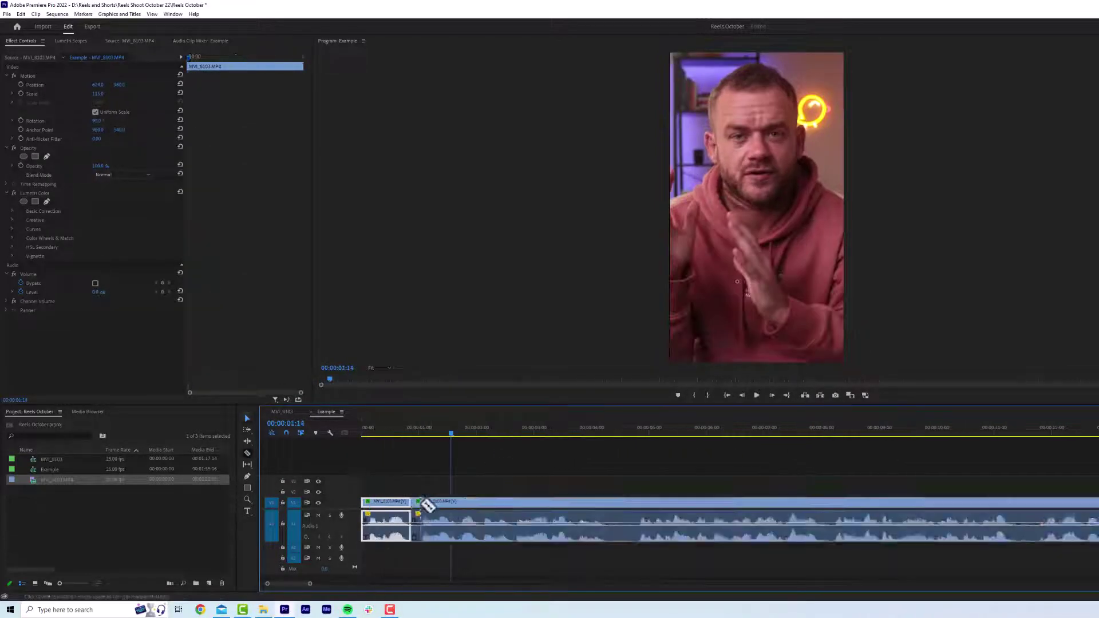
pyautogui.click(533, 503)
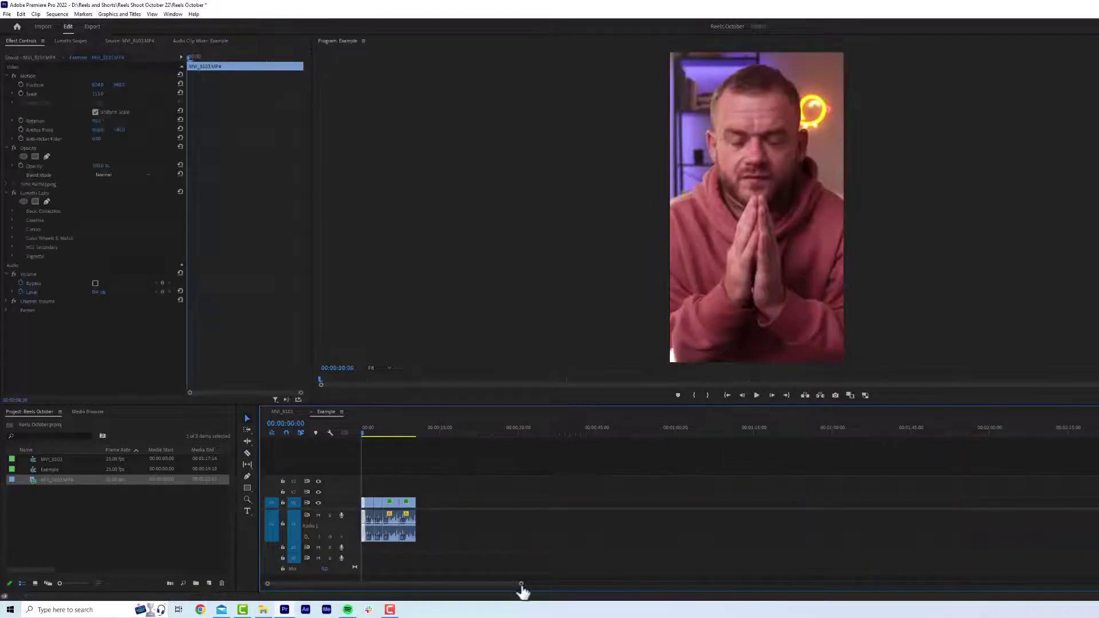
pyautogui.moveTo(521, 583); pyautogui.dragTo(433, 584)
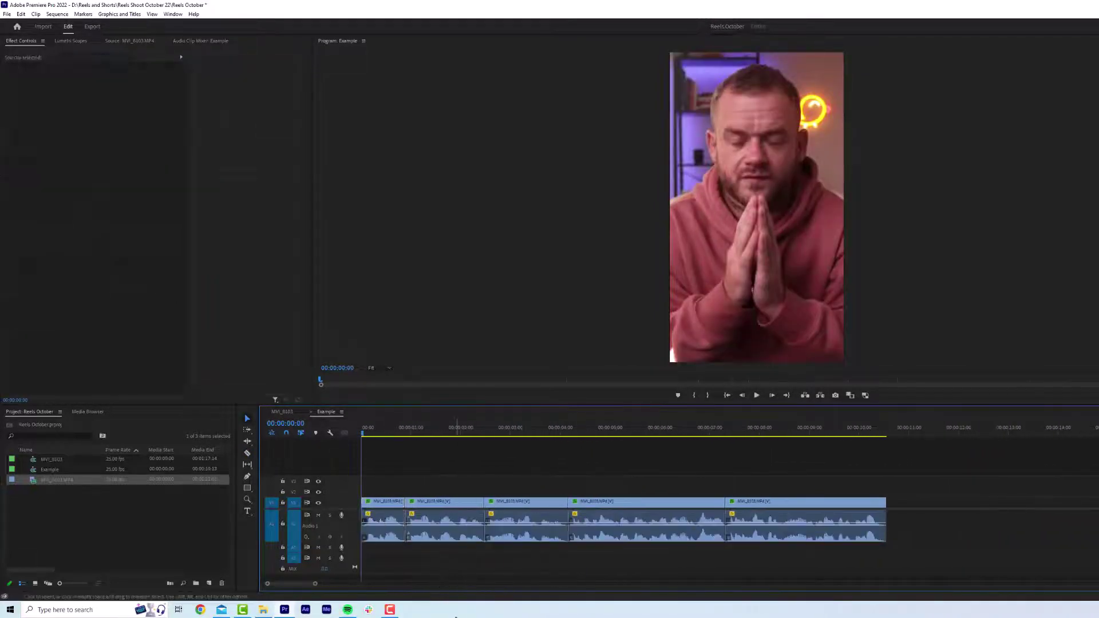
# Step: Set the scale of the second clip in the Example sequence to 125
pyautogui.click(386, 431)
pyautogui.click(455, 435)
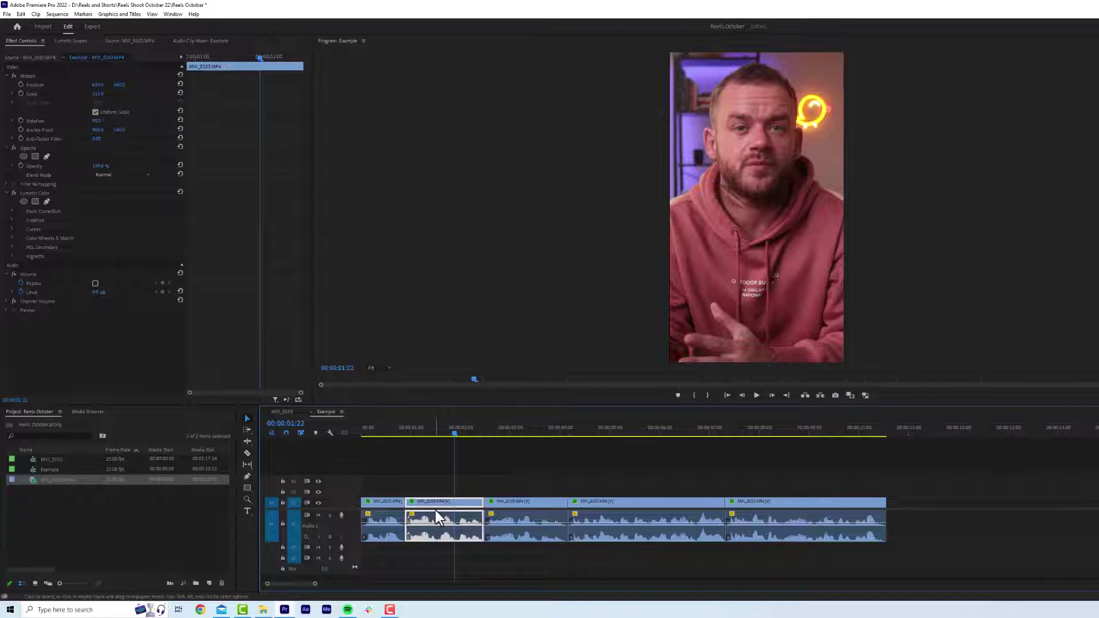
pyautogui.click(101, 94)
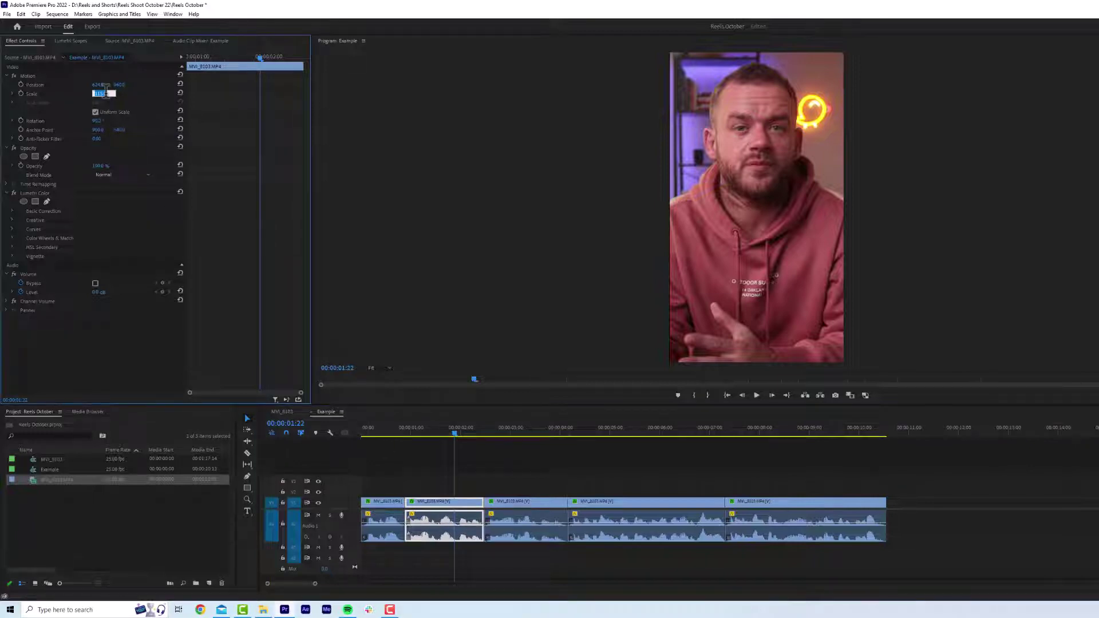
pyautogui.write('125')
pyautogui.press('Return')
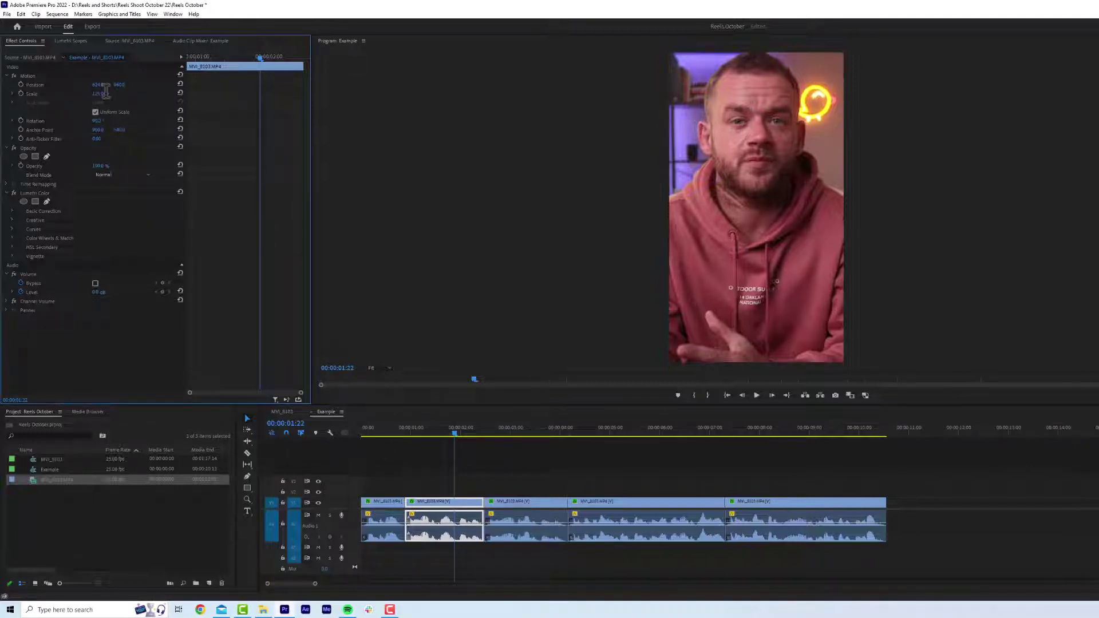
# Step: Play back the first cuts and set the fourth clip's scale to 125 as well
pyautogui.moveTo(432, 427); pyautogui.dragTo(286, 431)
pyautogui.press('space')
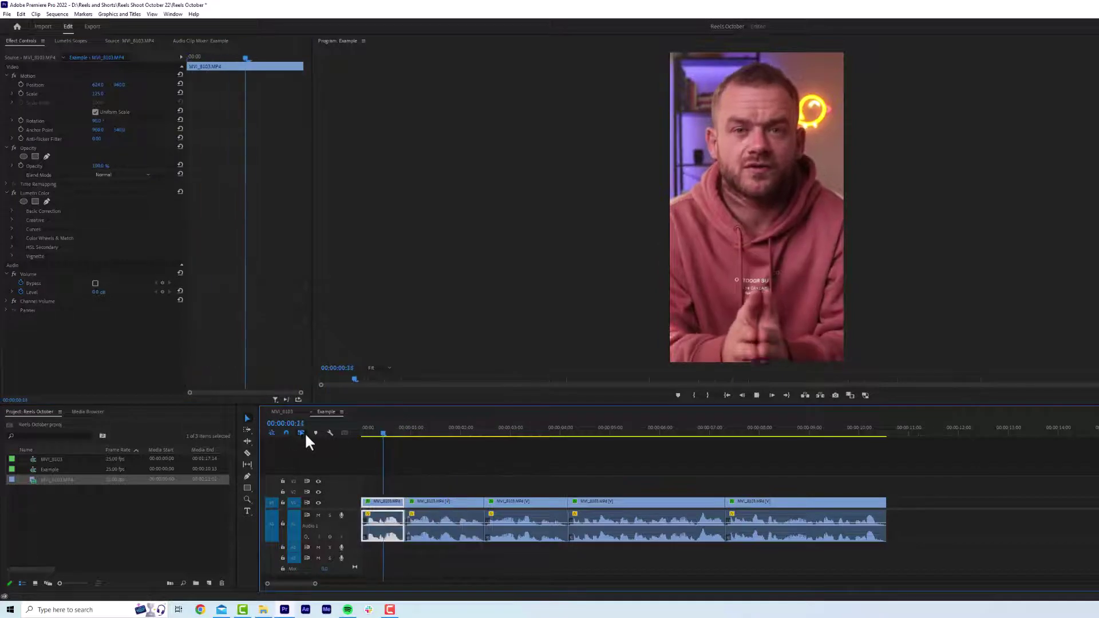
pyautogui.press('space')
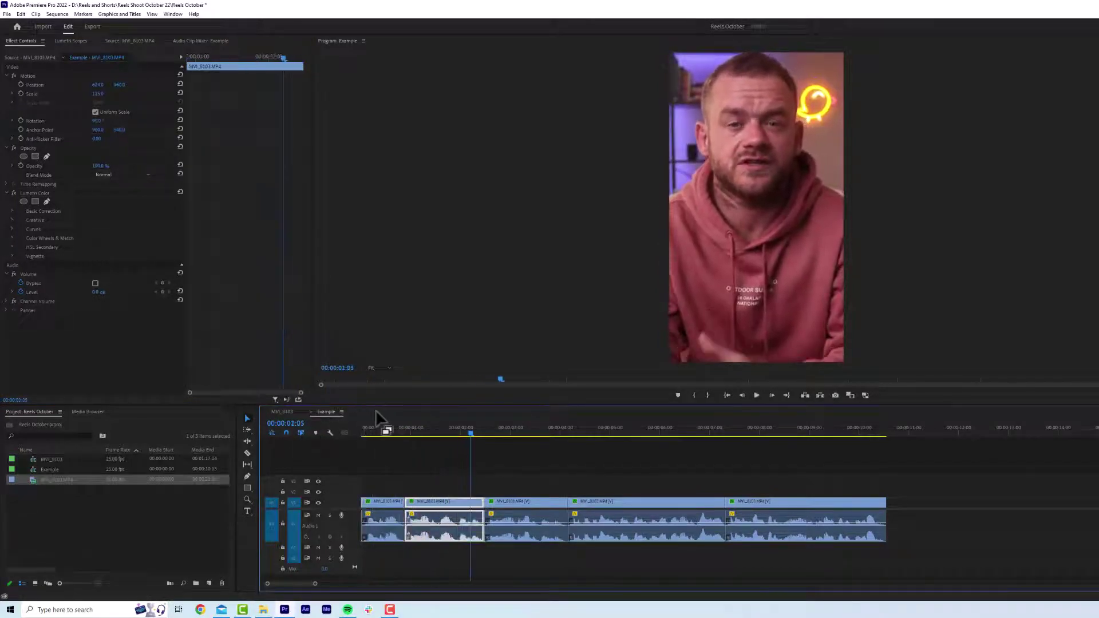
pyautogui.press('space')
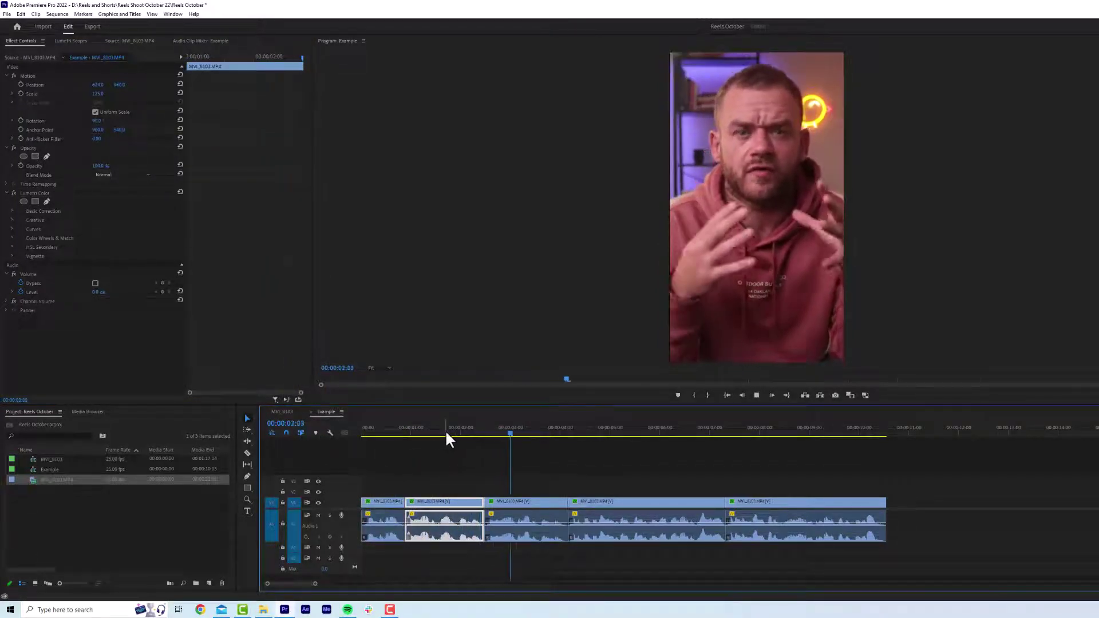
pyautogui.press('space')
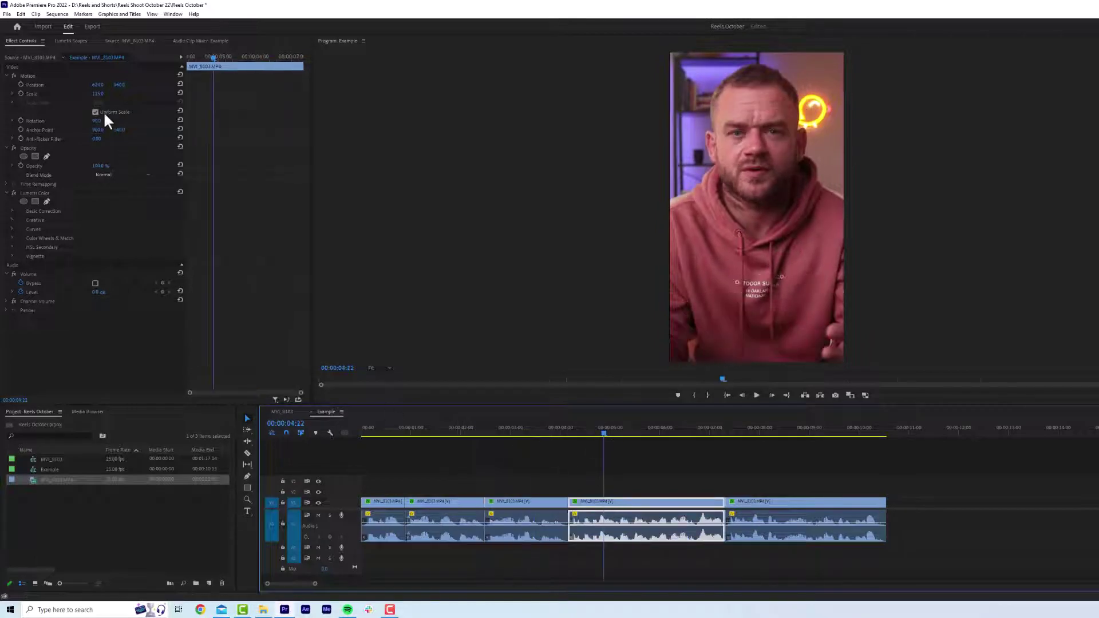
pyautogui.click(98, 94)
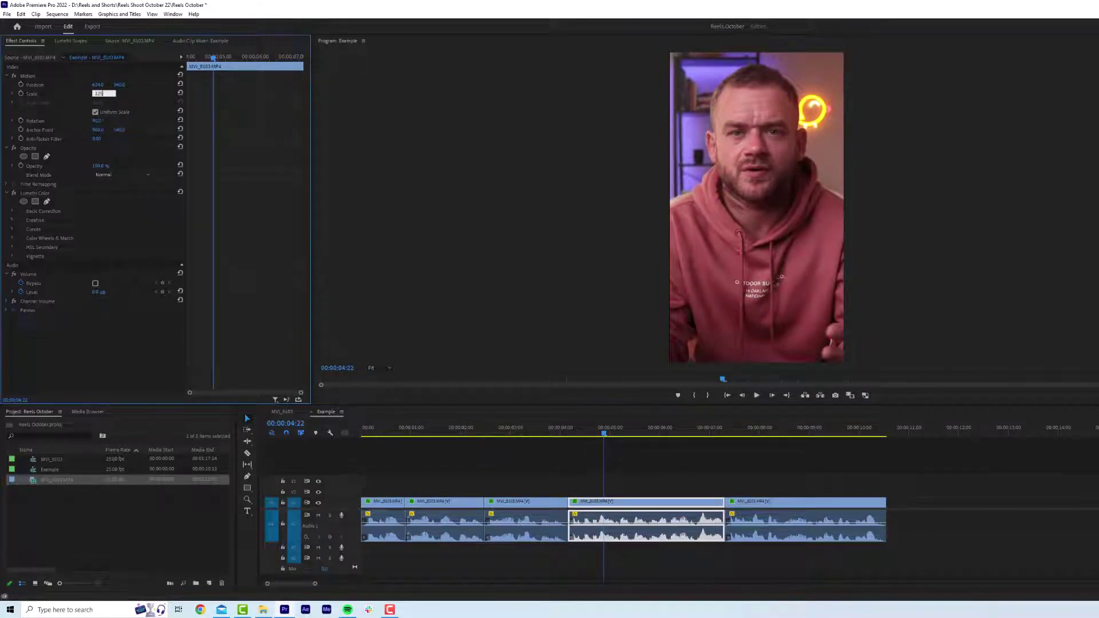
pyautogui.press('Return')
# Step: Play the Example sequence from the start and scrub across the first two clips to examine the zoom cuts
pyautogui.click(472, 427)
pyautogui.press('Home')
pyautogui.press('space')
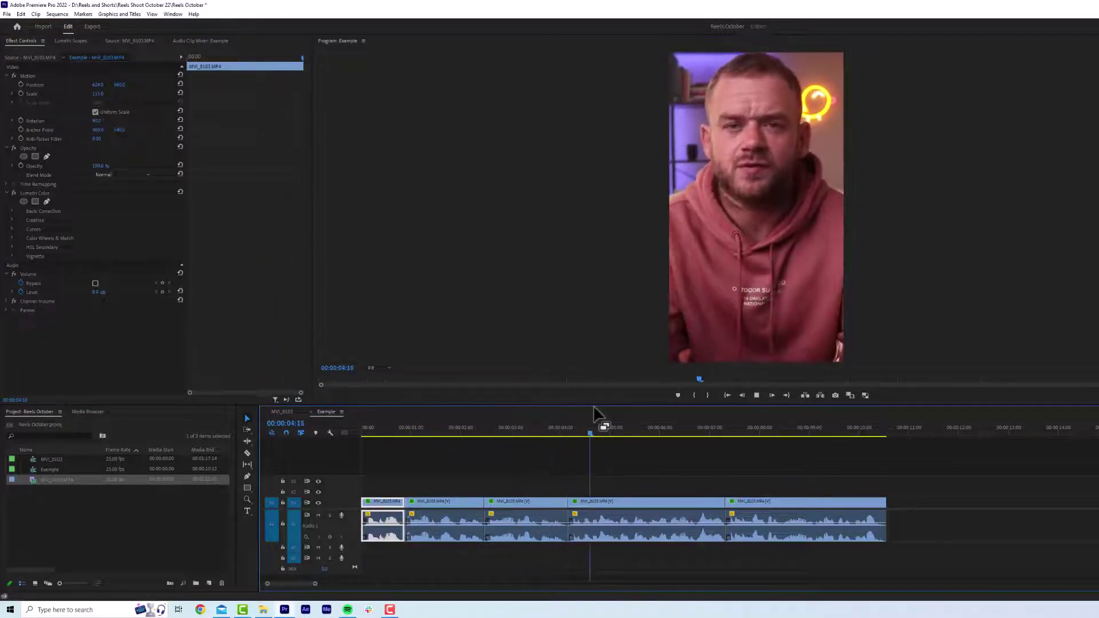
pyautogui.press('space')
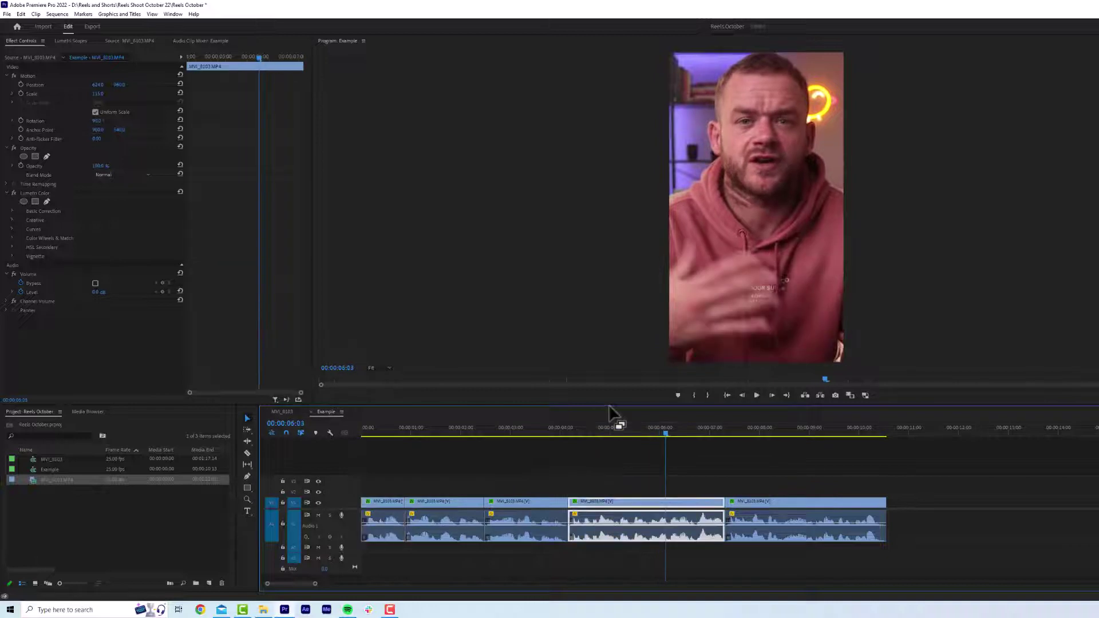
pyautogui.click(566, 428)
pyautogui.click(400, 436)
pyautogui.moveTo(945, 478); pyautogui.dragTo(967, 559)
pyautogui.press('Delete')
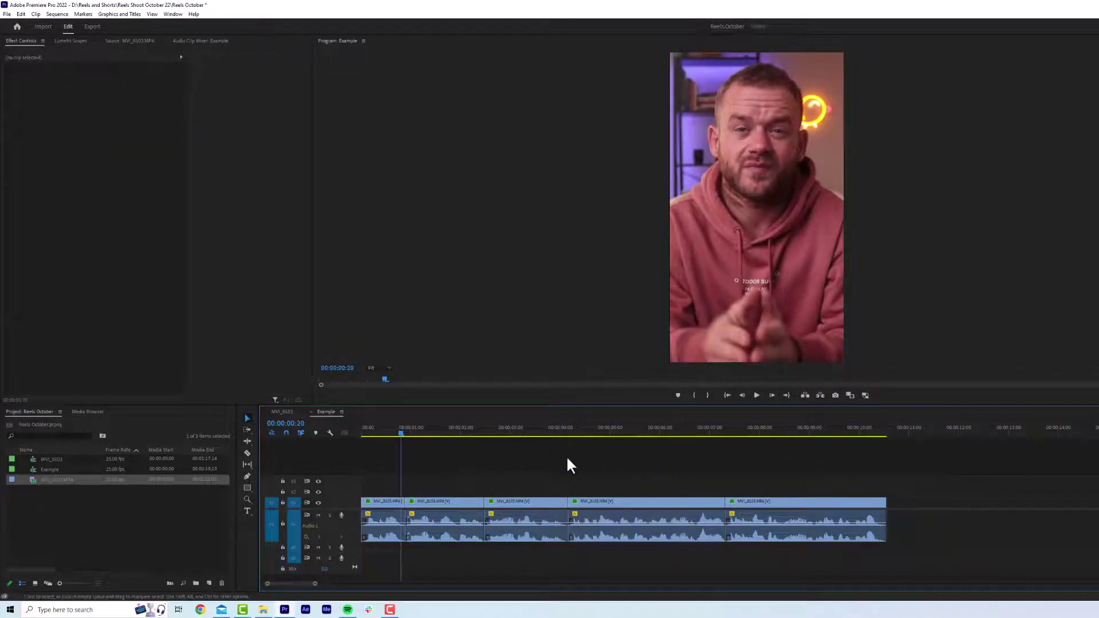
pyautogui.moveTo(400, 427); pyautogui.dragTo(388, 426)
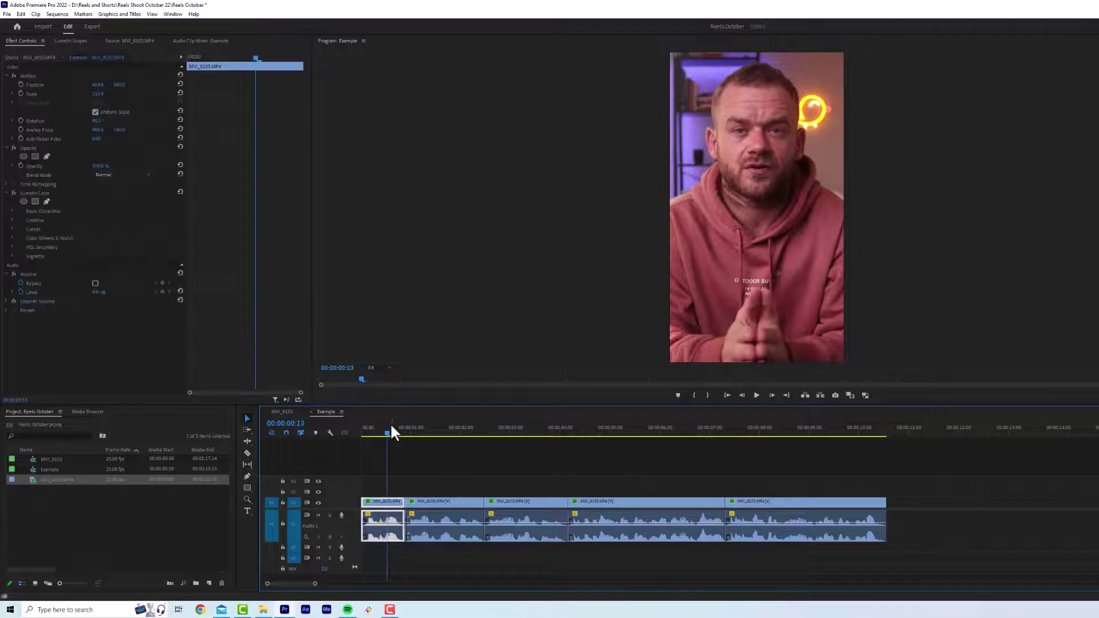
pyautogui.moveTo(387, 431); pyautogui.dragTo(435, 435)
pyautogui.click(479, 491)
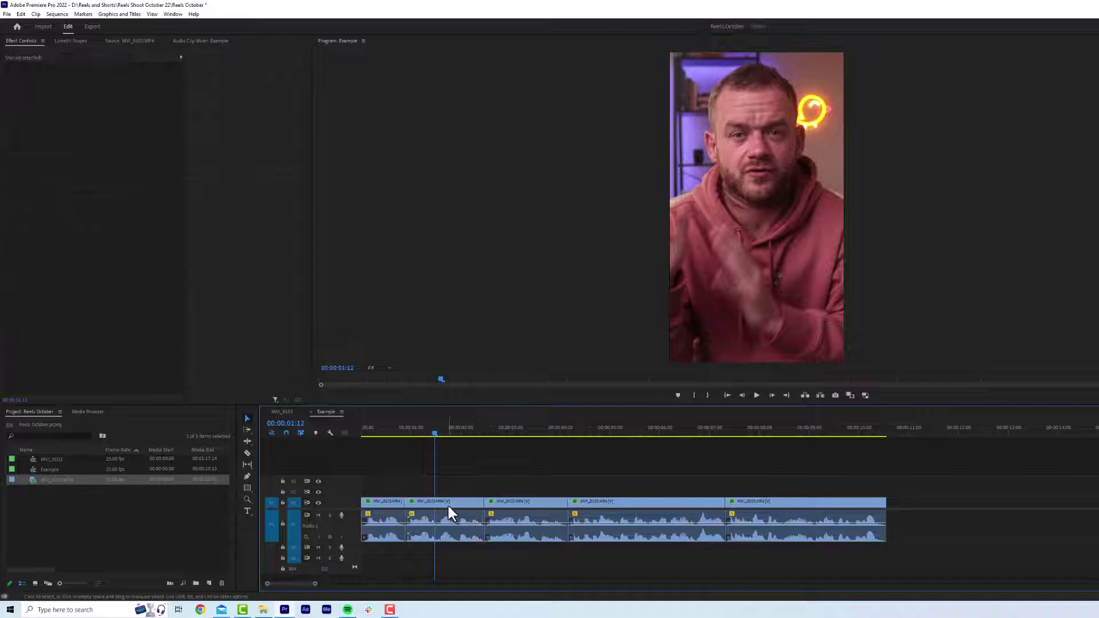
# Step: Add a period as a text graphic at 00:00:00:14 and lower it onto the speaker's eye as an alignment dot
pyautogui.click(448, 503)
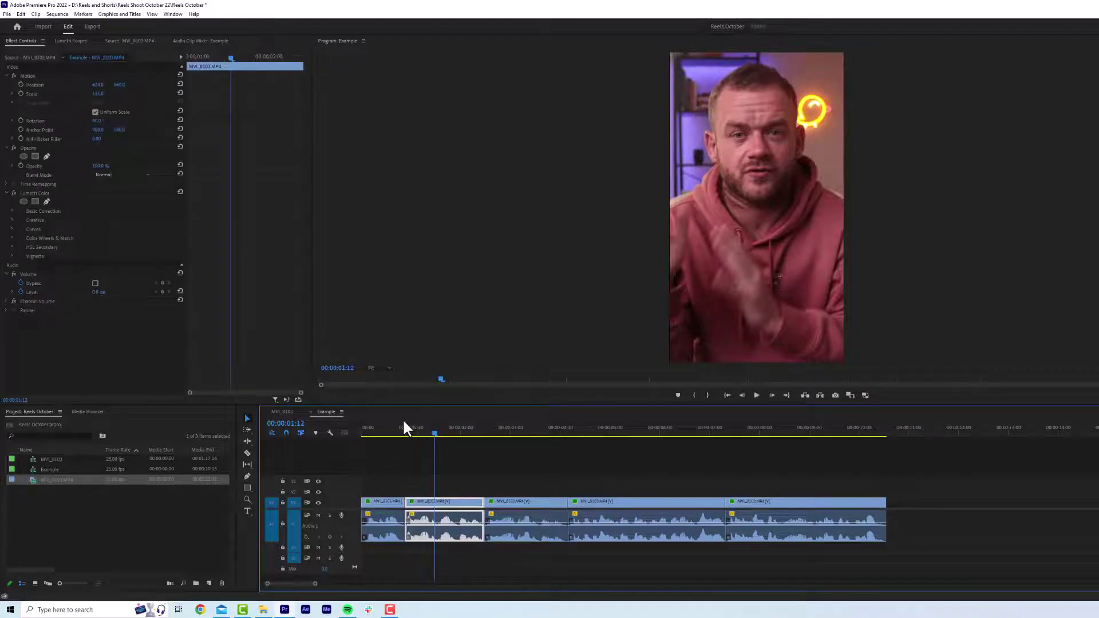
pyautogui.click(389, 430)
pyautogui.click(392, 505)
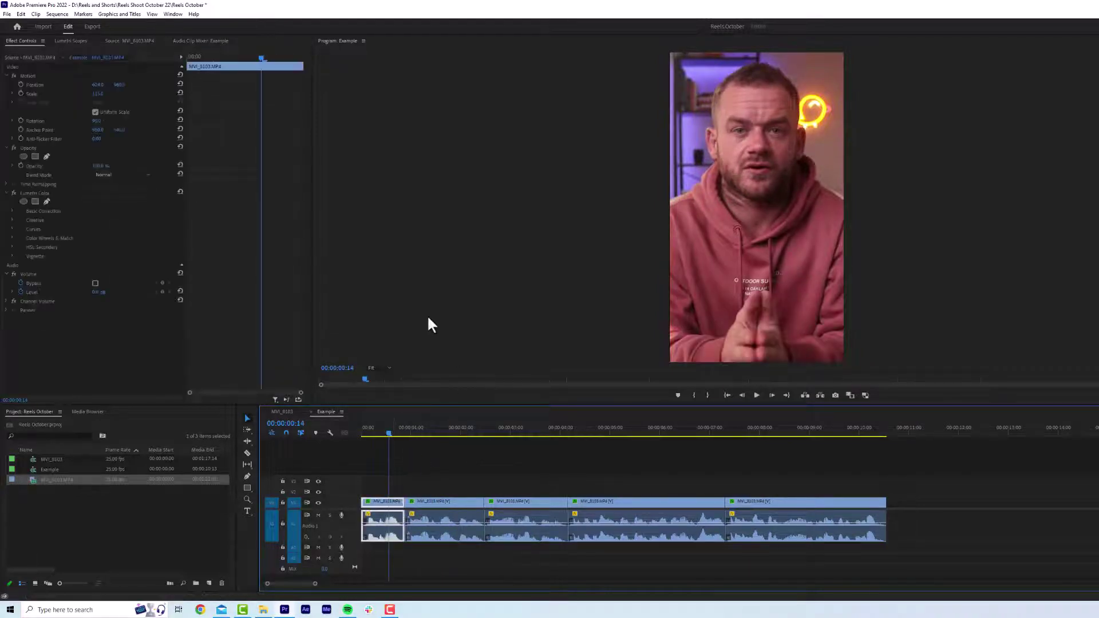
pyautogui.click(248, 511)
pyautogui.click(738, 124)
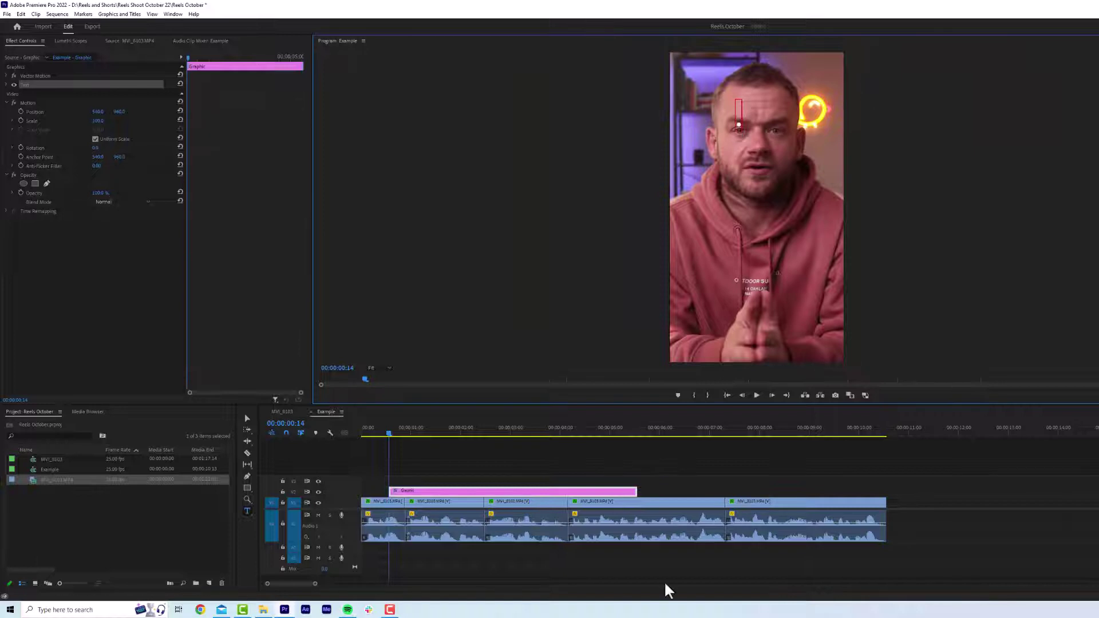
pyautogui.click(648, 467)
pyautogui.click(614, 493)
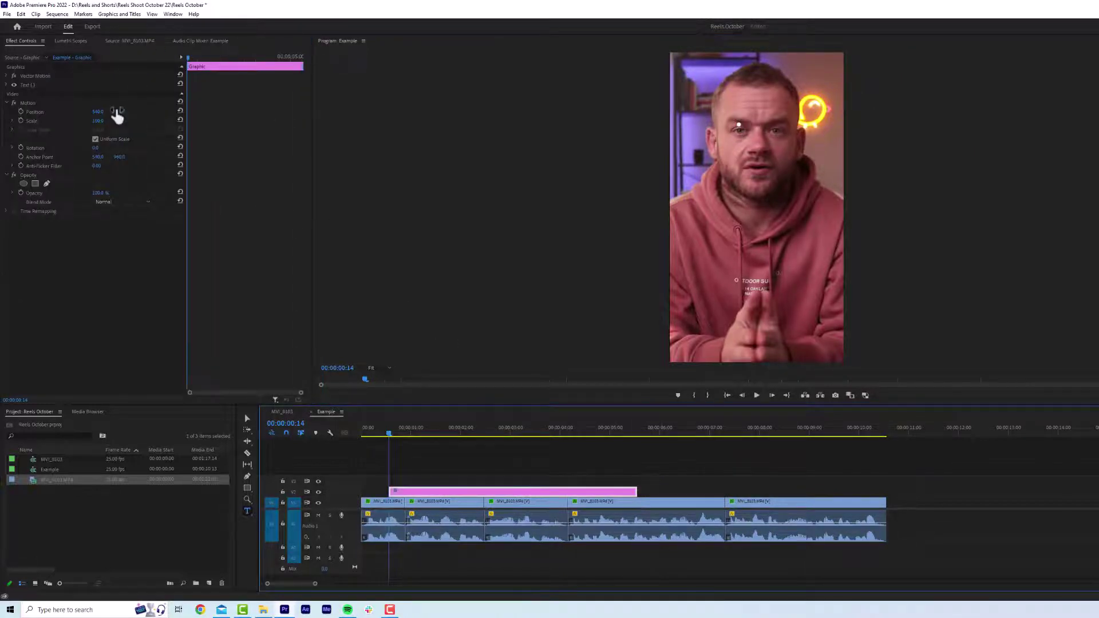
pyautogui.moveTo(118, 112); pyautogui.dragTo(128, 111)
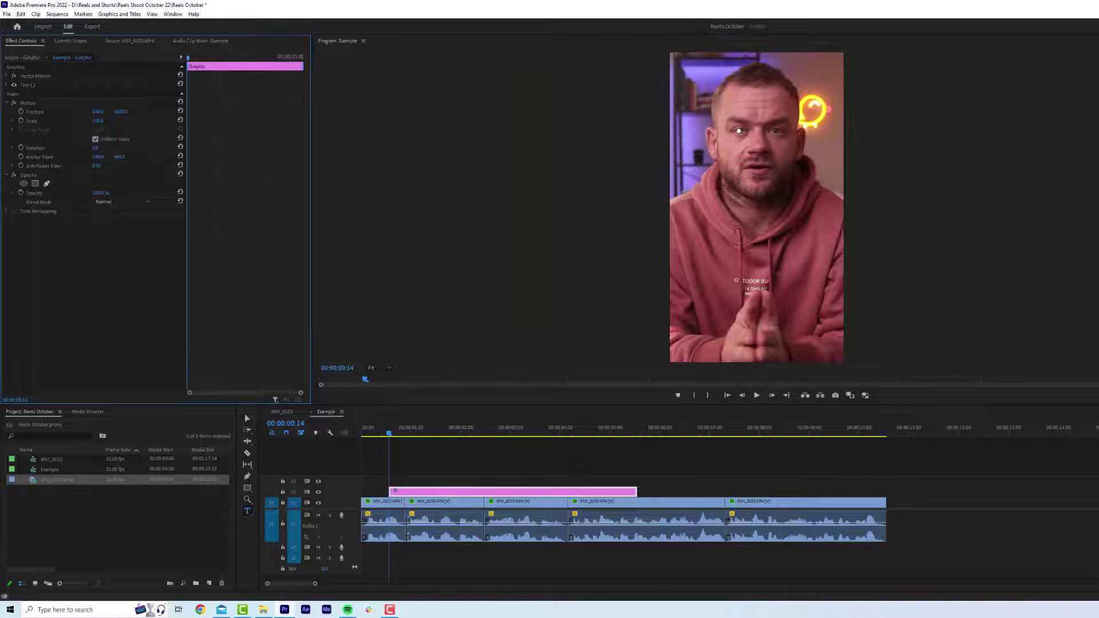
# Step: Set the second clip's scale to 130 and shift its vertical position until the eye meets the dot
pyautogui.press('space')
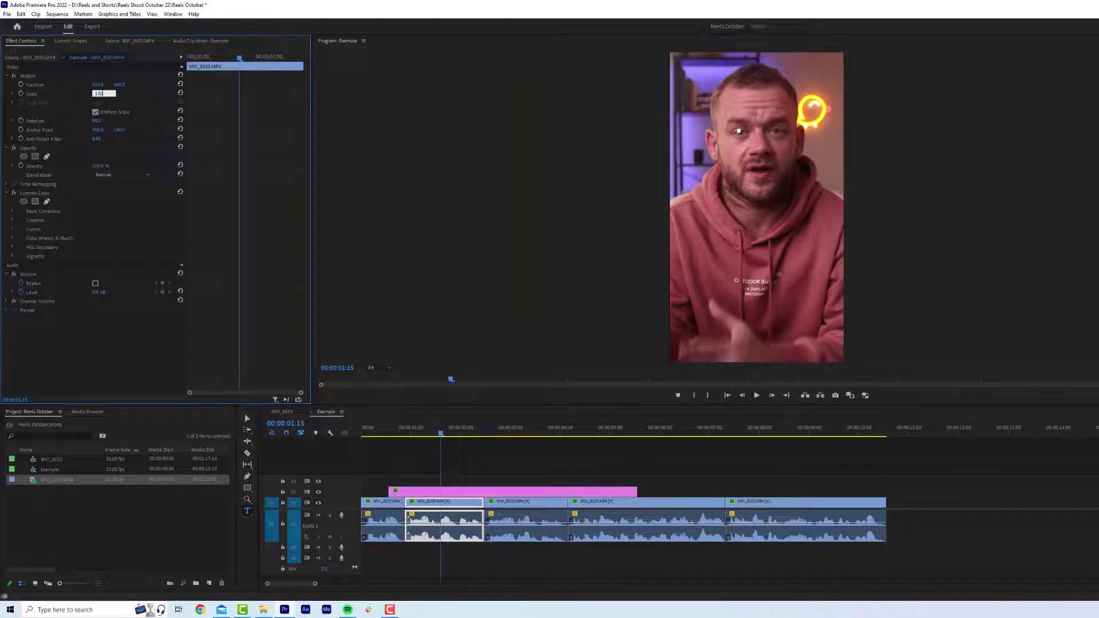
pyautogui.press('Return')
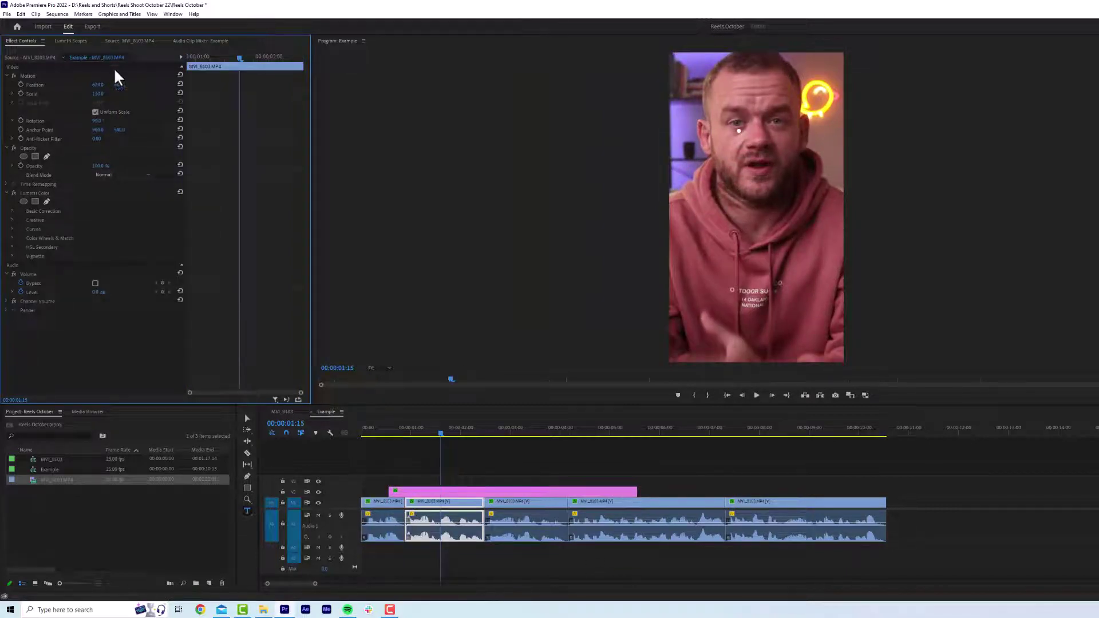
pyautogui.moveTo(119, 85); pyautogui.dragTo(140, 84)
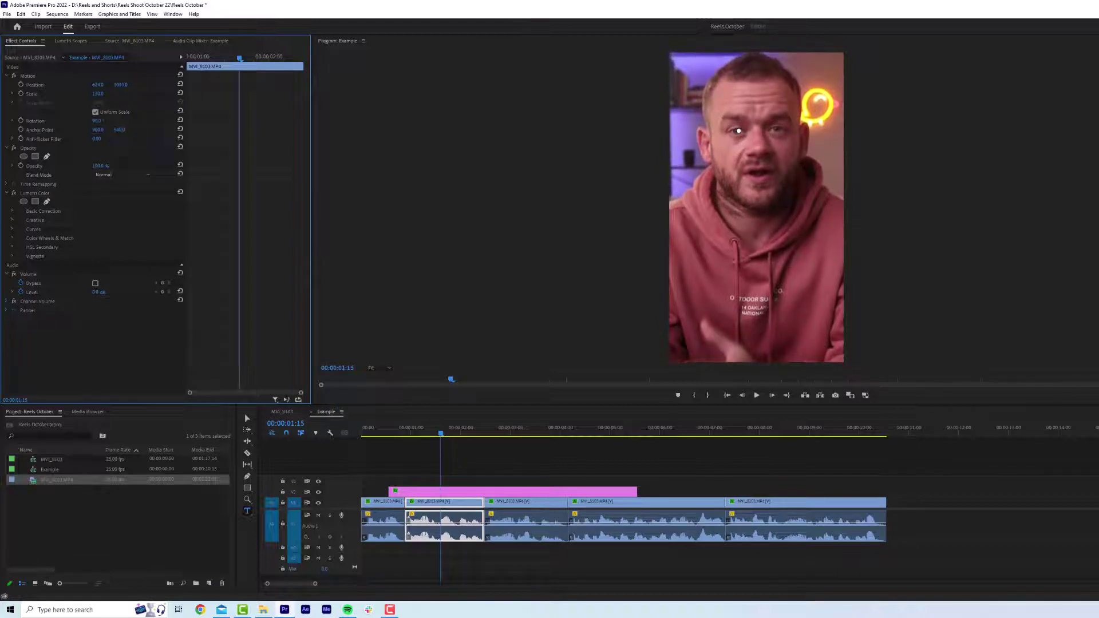
# Step: Delete the dot graphic from the track above the clips
pyautogui.click(427, 491)
pyautogui.click(435, 431)
pyautogui.press('Delete')
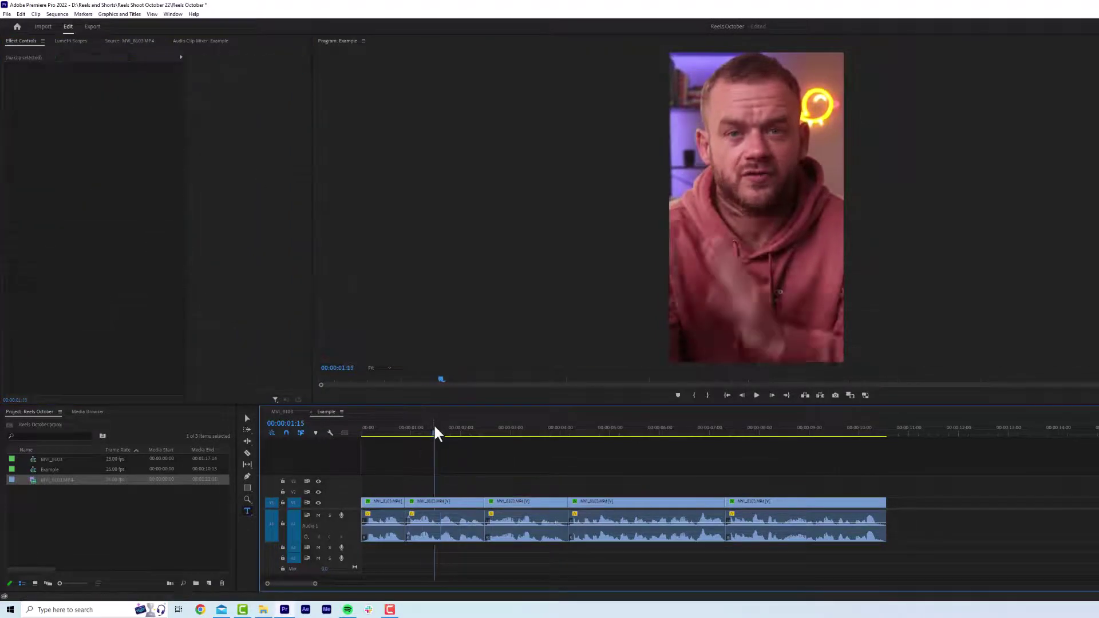
# Step: Play and scrub across the cut between the second and third clips to examine the eye alignment
pyautogui.press('space')
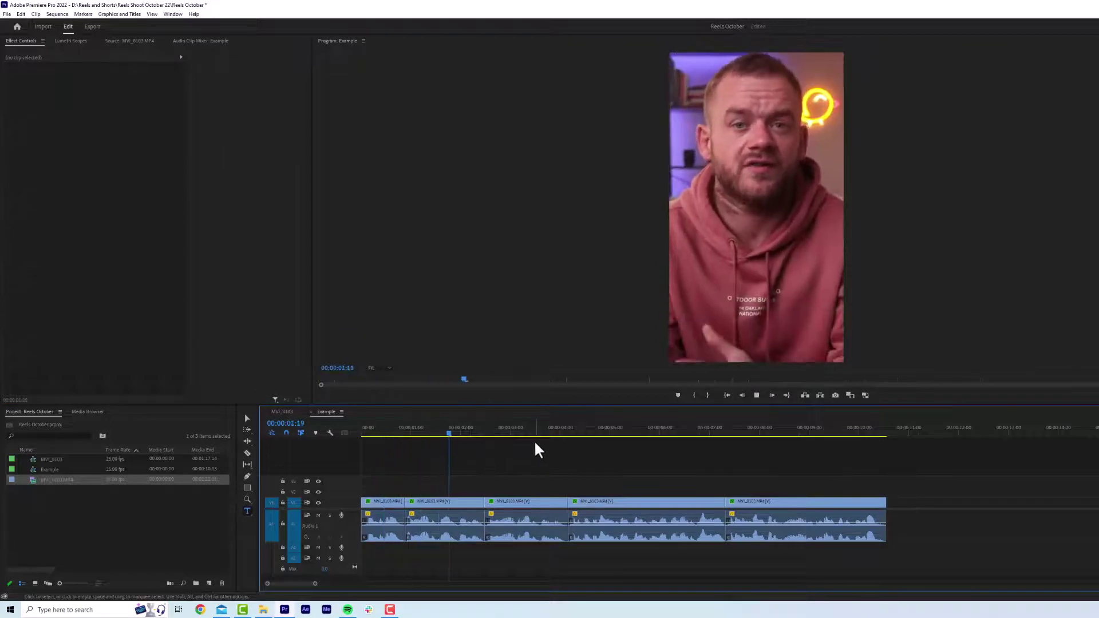
pyautogui.press('space')
pyautogui.moveTo(473, 434); pyautogui.dragTo(504, 435)
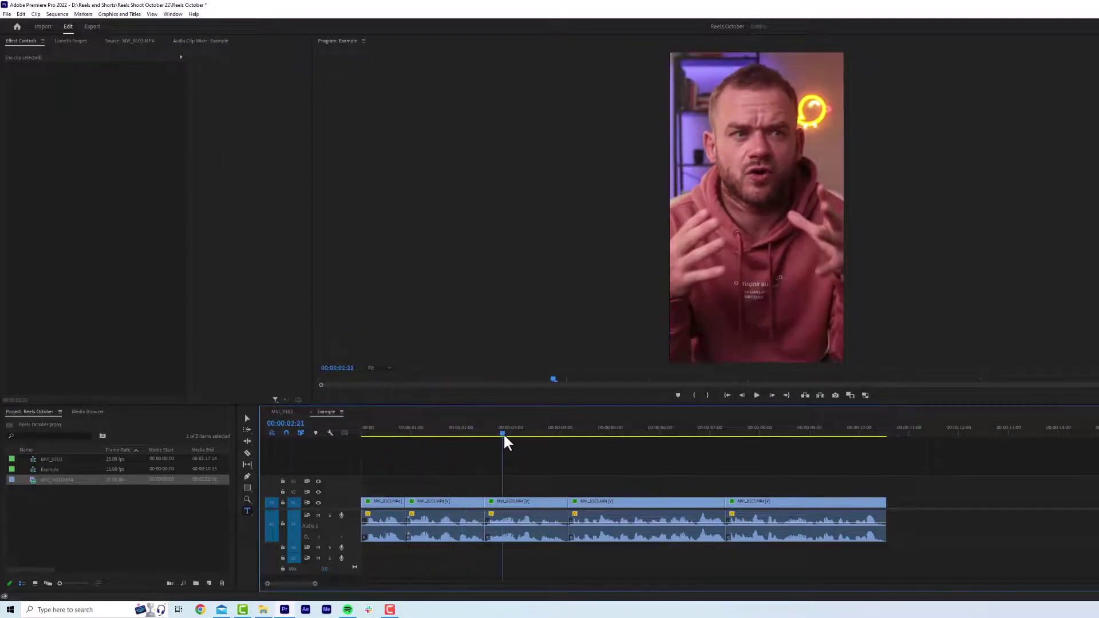
pyautogui.click(449, 503)
pyautogui.click(465, 432)
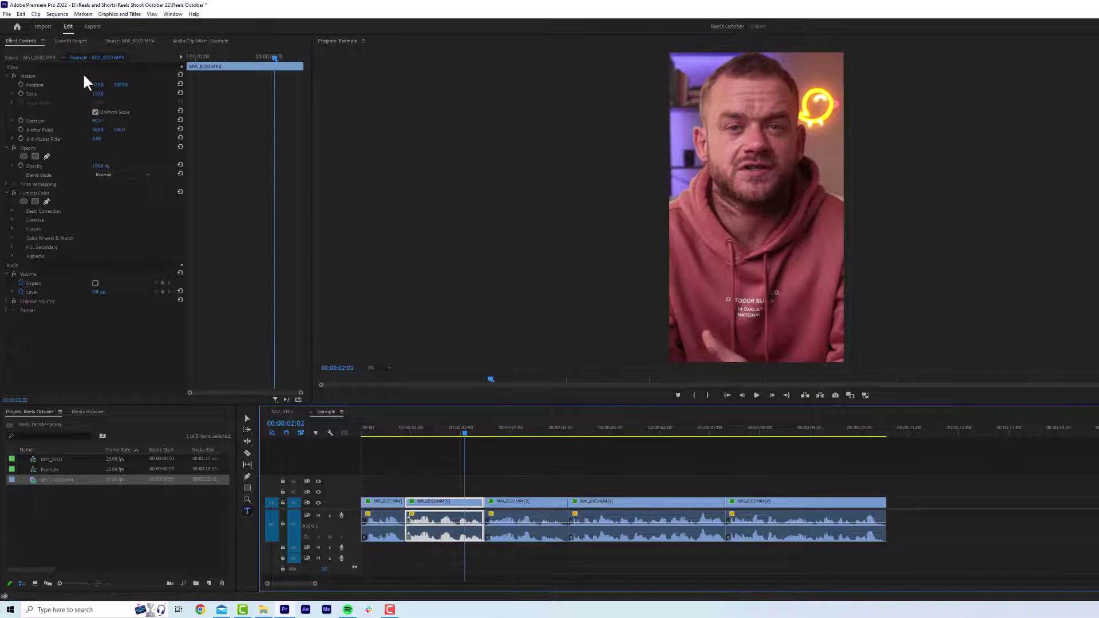
pyautogui.click(507, 432)
pyautogui.click(447, 432)
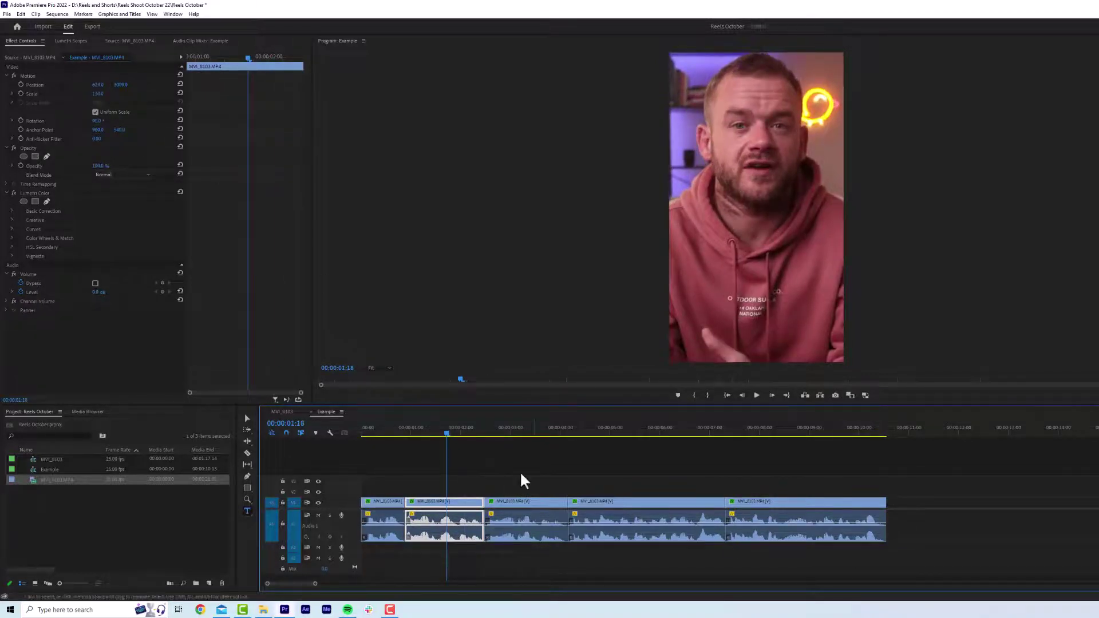
# Step: Restore the second clip's motion to position 624, 960 and scale 115, and place a dot text graphic over the eye
pyautogui.click(180, 84)
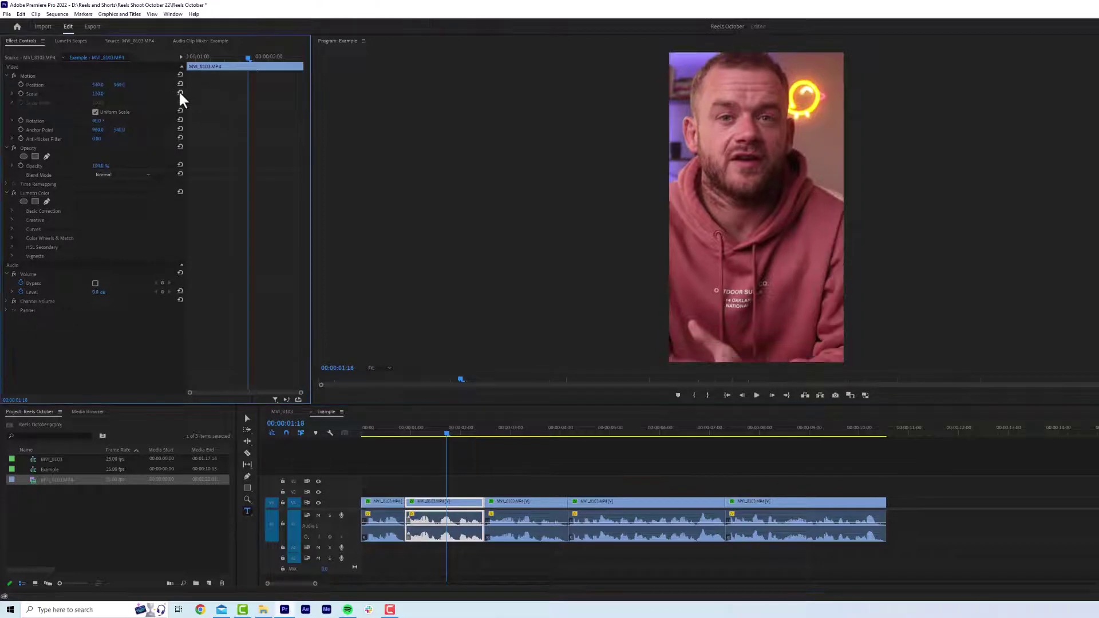
pyautogui.click(180, 93)
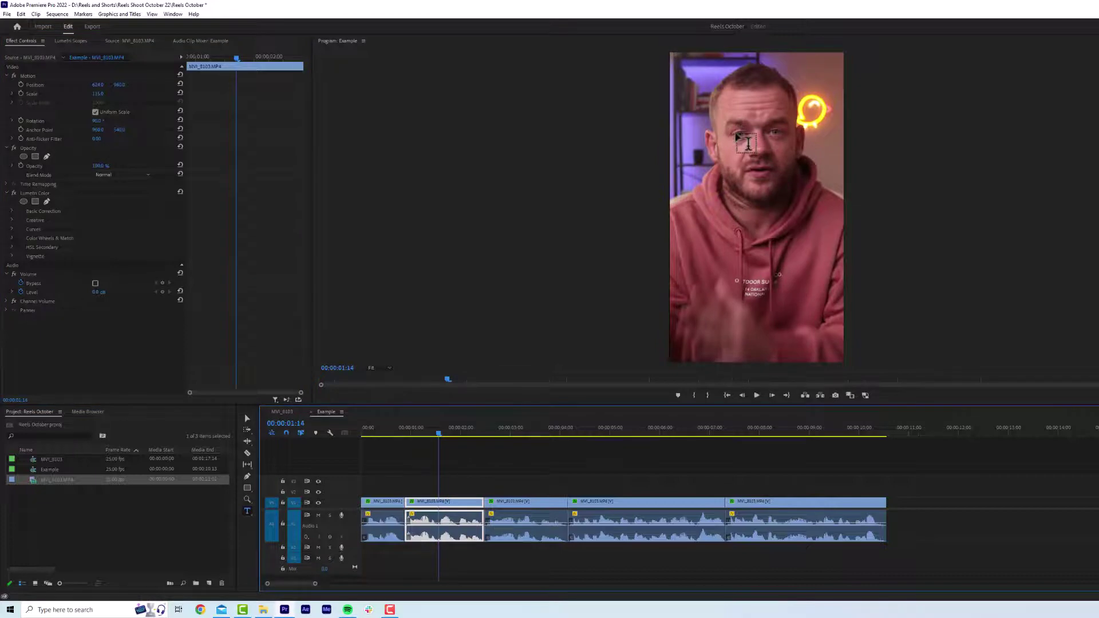
pyautogui.click(747, 143)
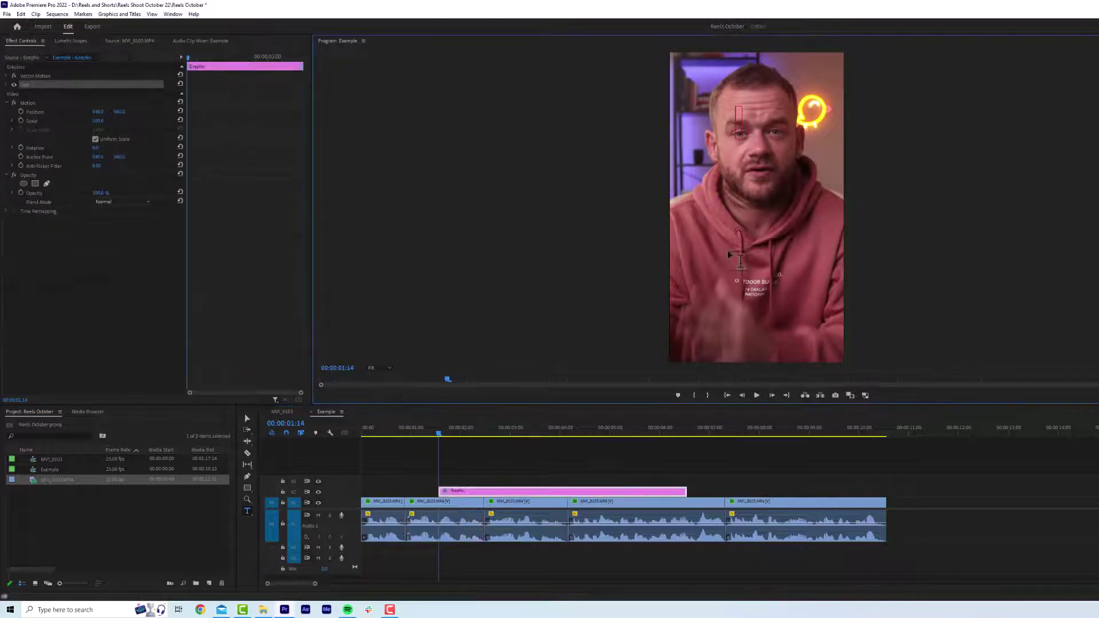
pyautogui.click(483, 464)
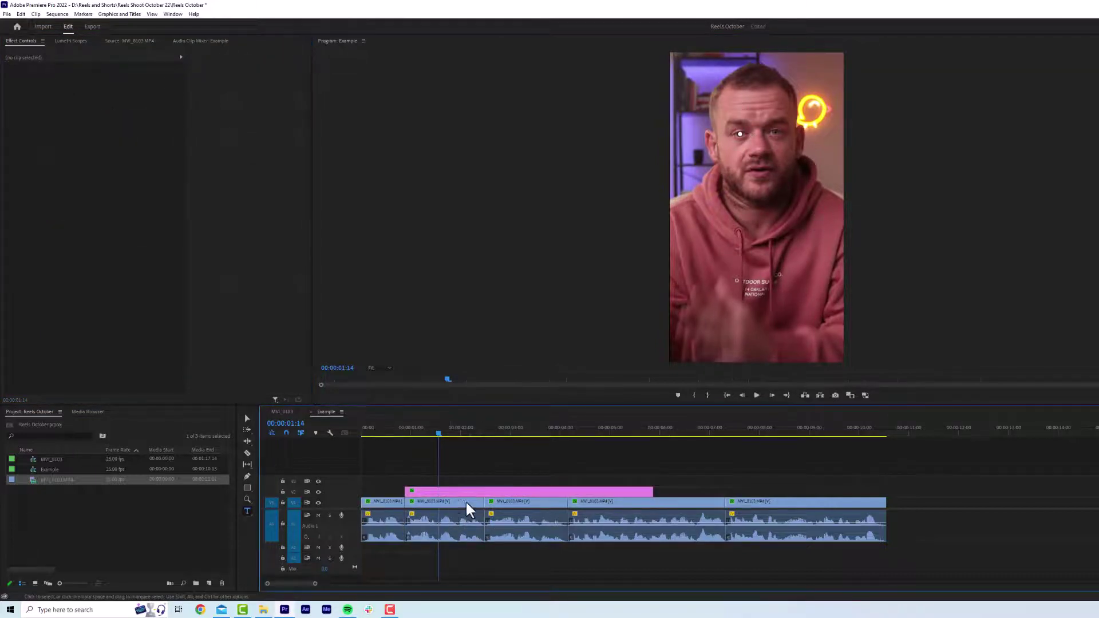
# Step: Apply the Transform effect to the second clip with scale 115 and position 1019, 540, aligning the eye with the dot
pyautogui.click(846, 42)
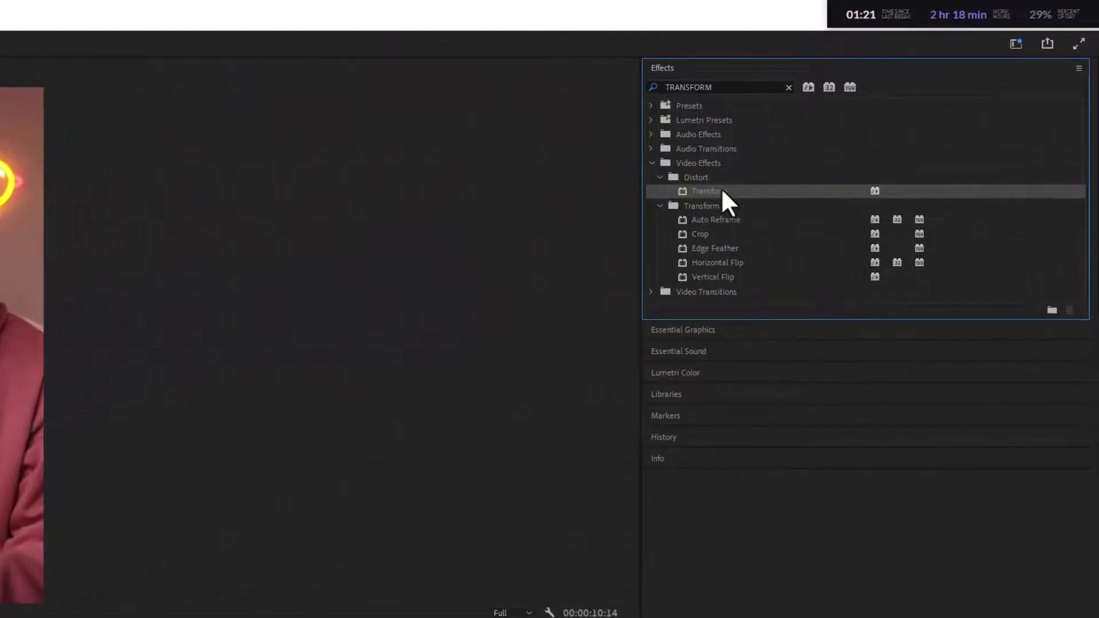
pyautogui.moveTo(721, 191); pyautogui.dragTo(439, 507)
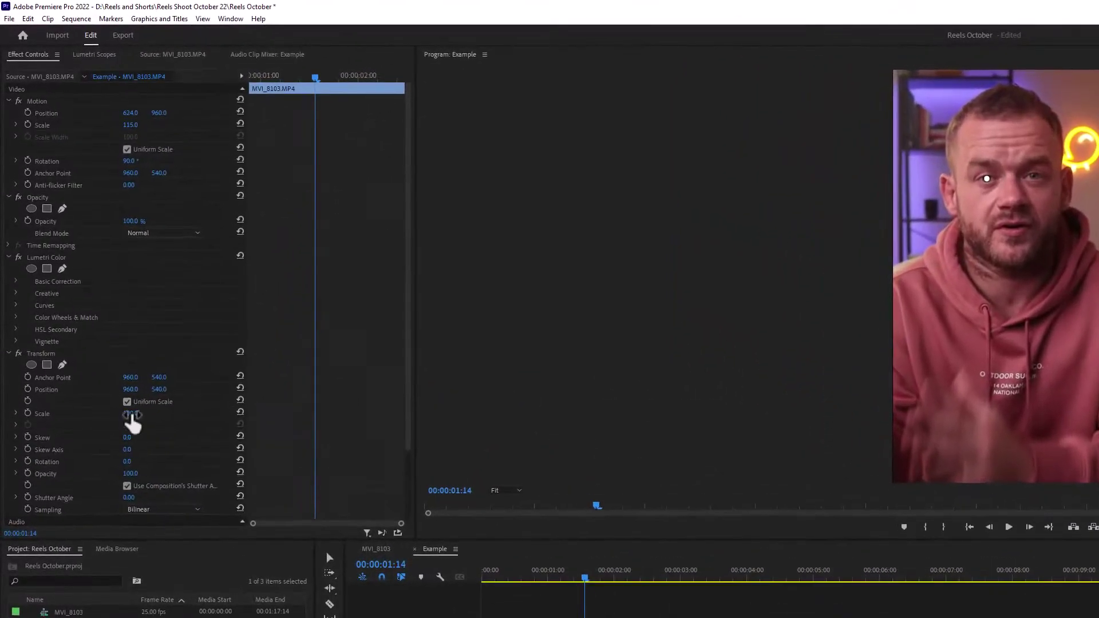
pyautogui.click(131, 414)
pyautogui.write('1')
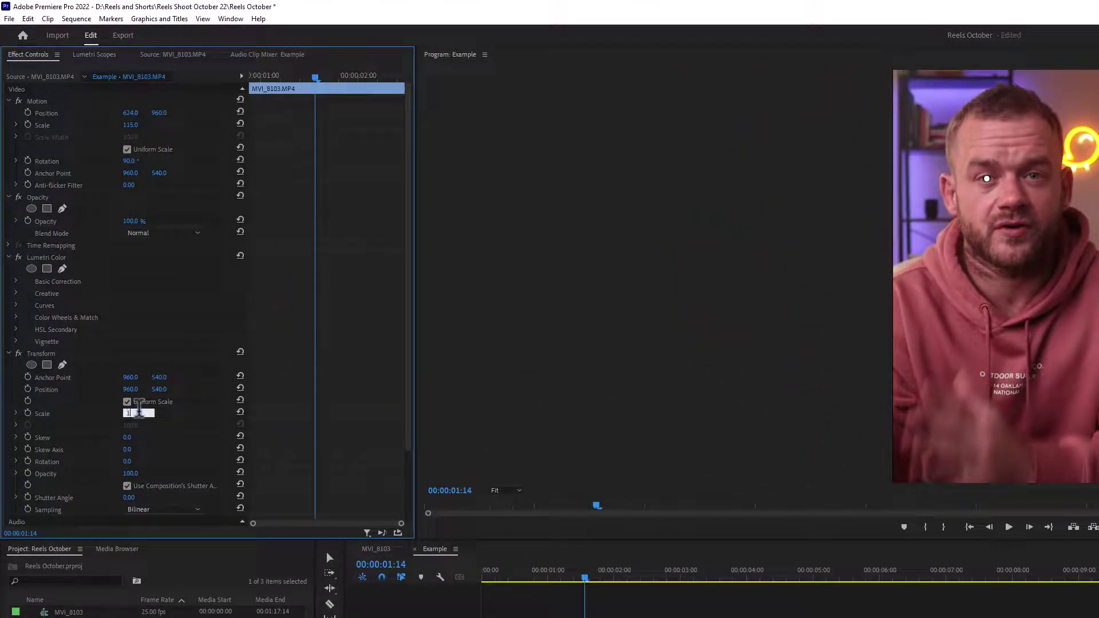
pyautogui.write('15')
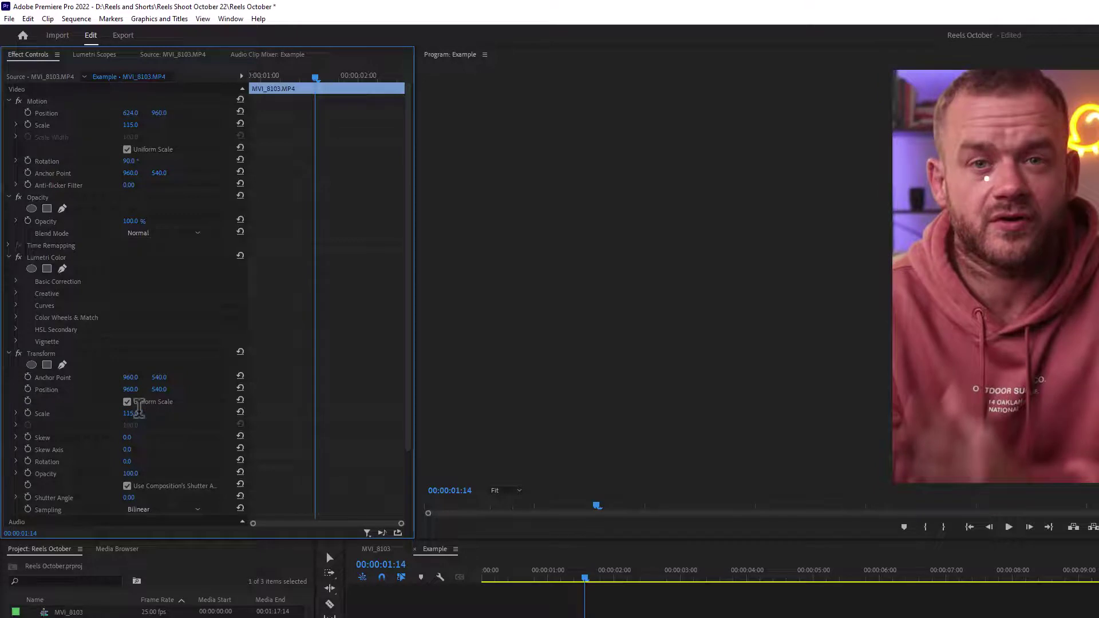
pyautogui.moveTo(130, 390); pyautogui.dragTo(164, 390)
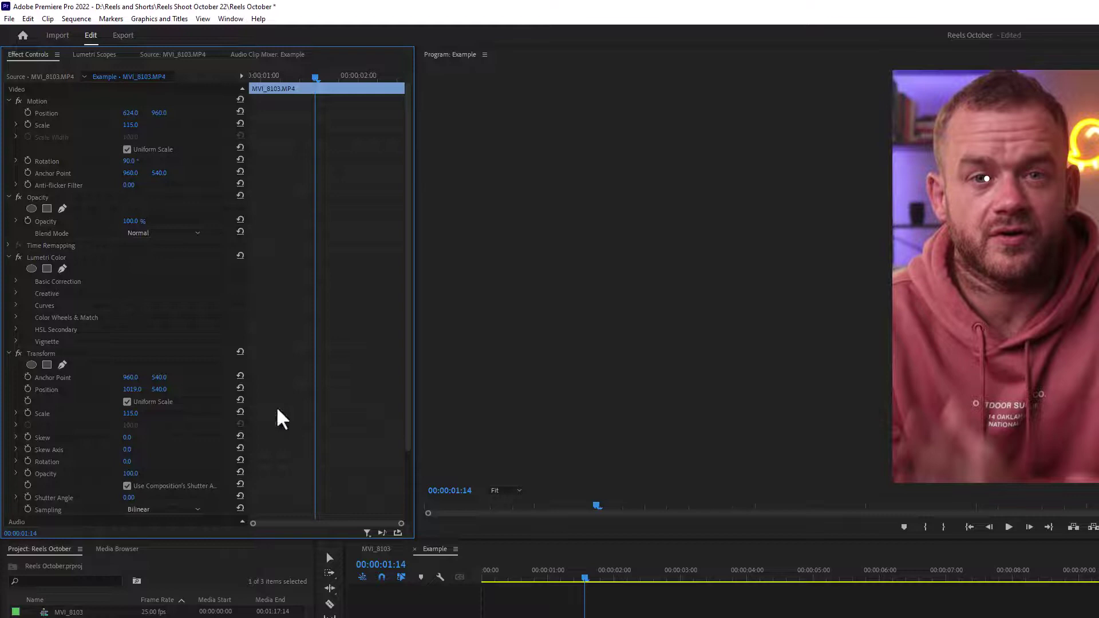
# Step: Play back the cut from the second to the third clip and delete the dot graphic
pyautogui.click(546, 578)
pyautogui.press('space')
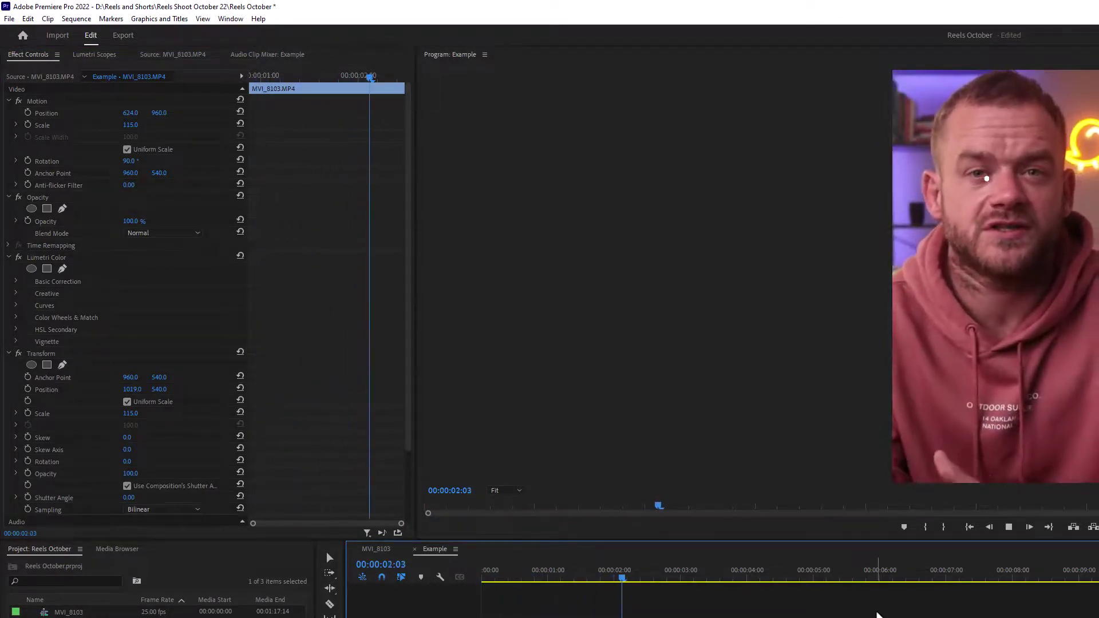
pyautogui.press('space')
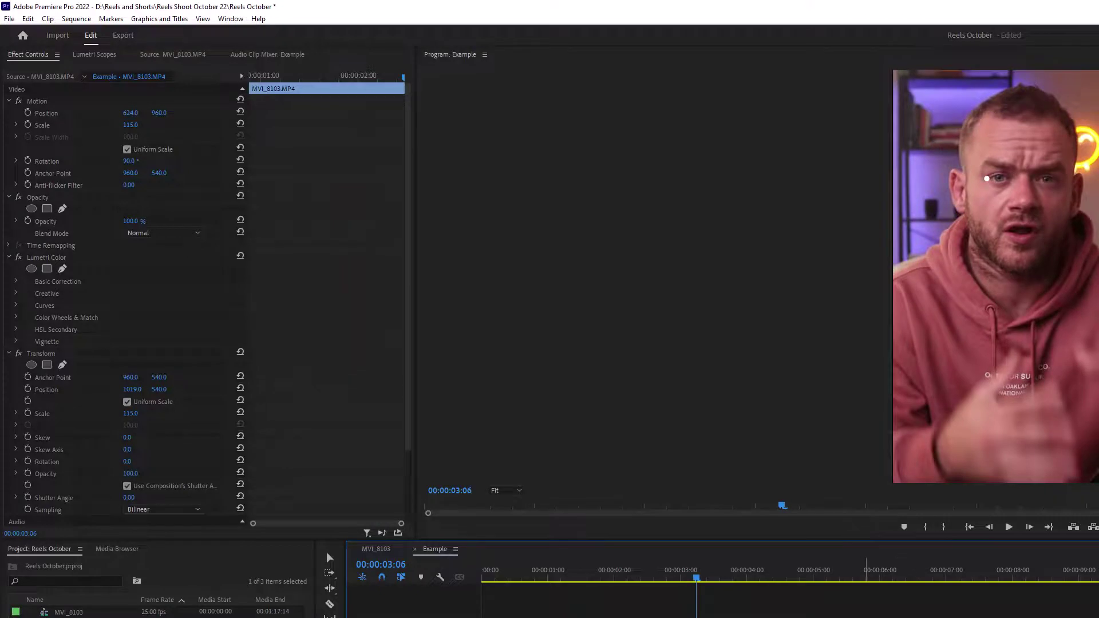
pyautogui.click(765, 609)
# Step: Copy the Transform effect from the second clip and paste it onto the fourth clip
pyautogui.click(618, 569)
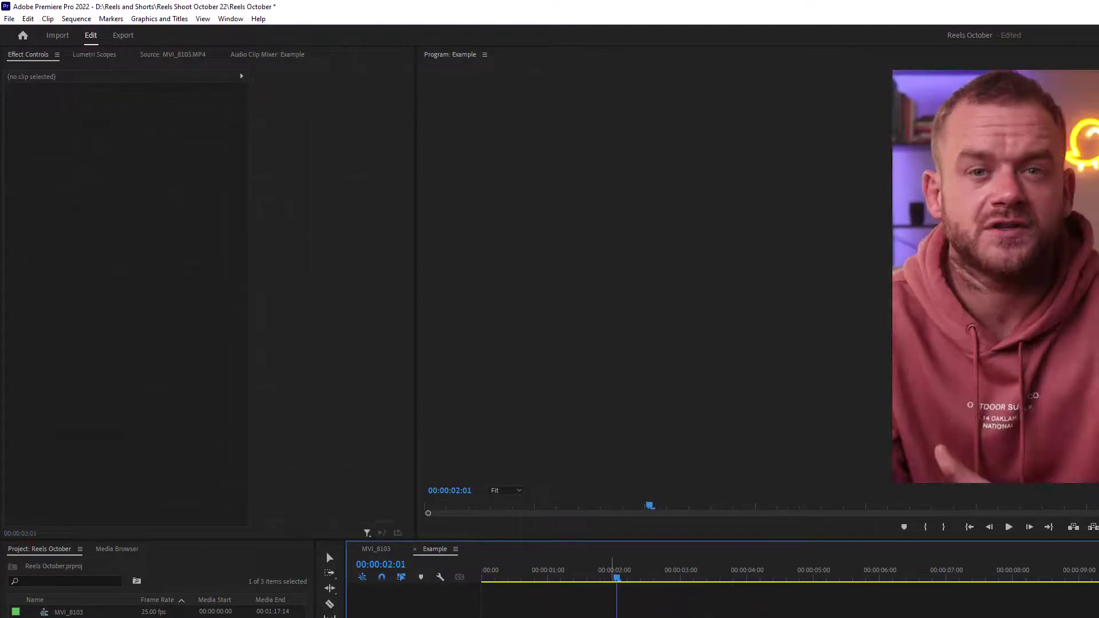
pyautogui.click(616, 617)
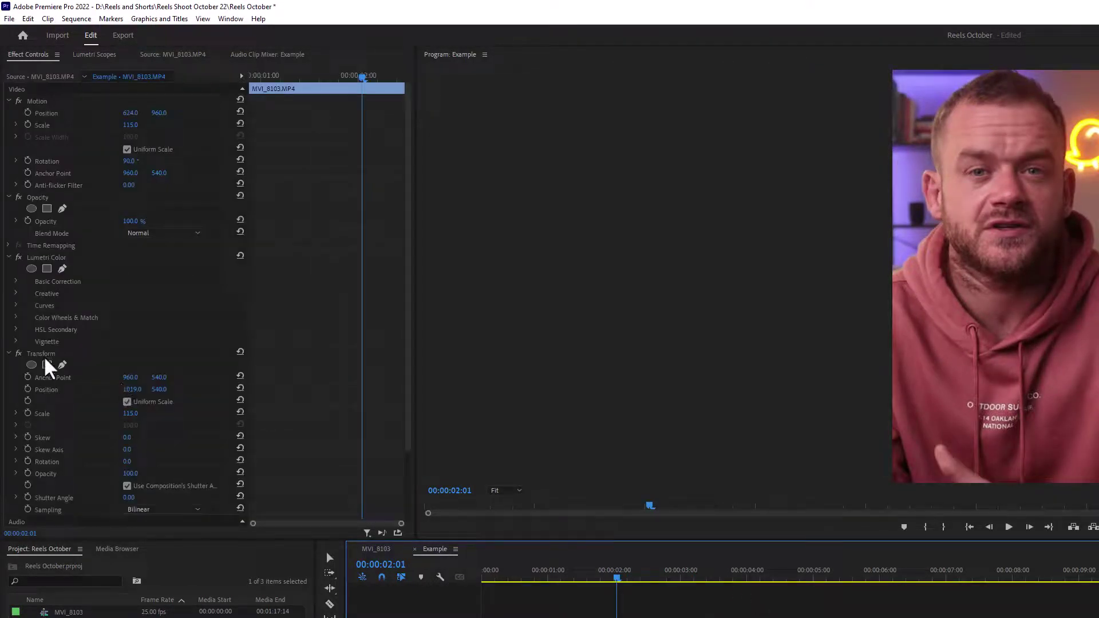
pyautogui.scroll(-4, 78, 356)
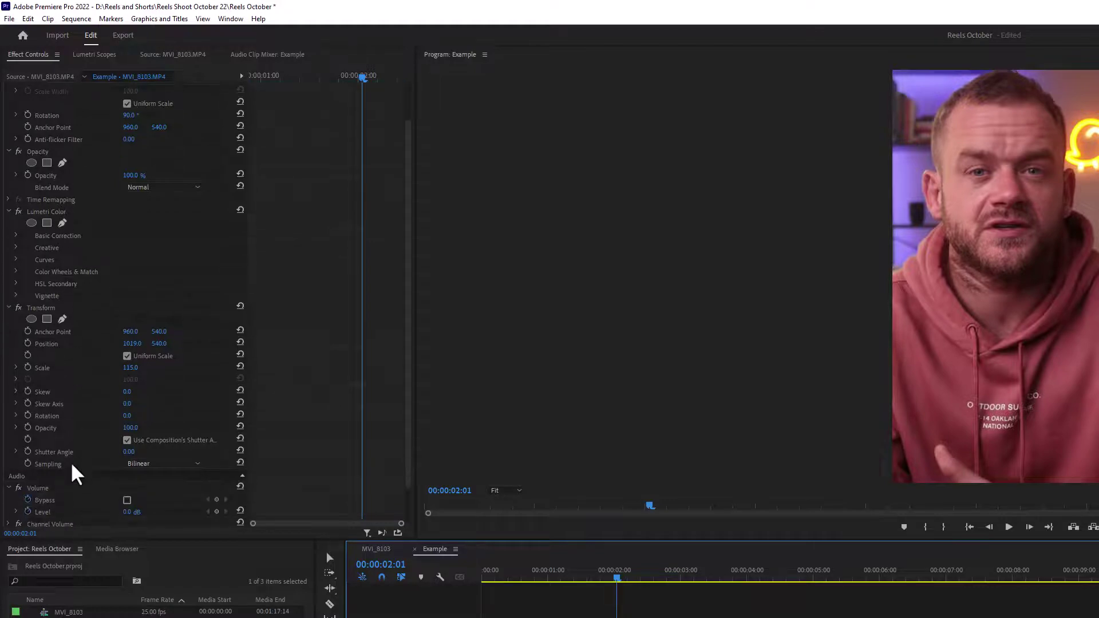
pyautogui.scroll(-3, 74, 363)
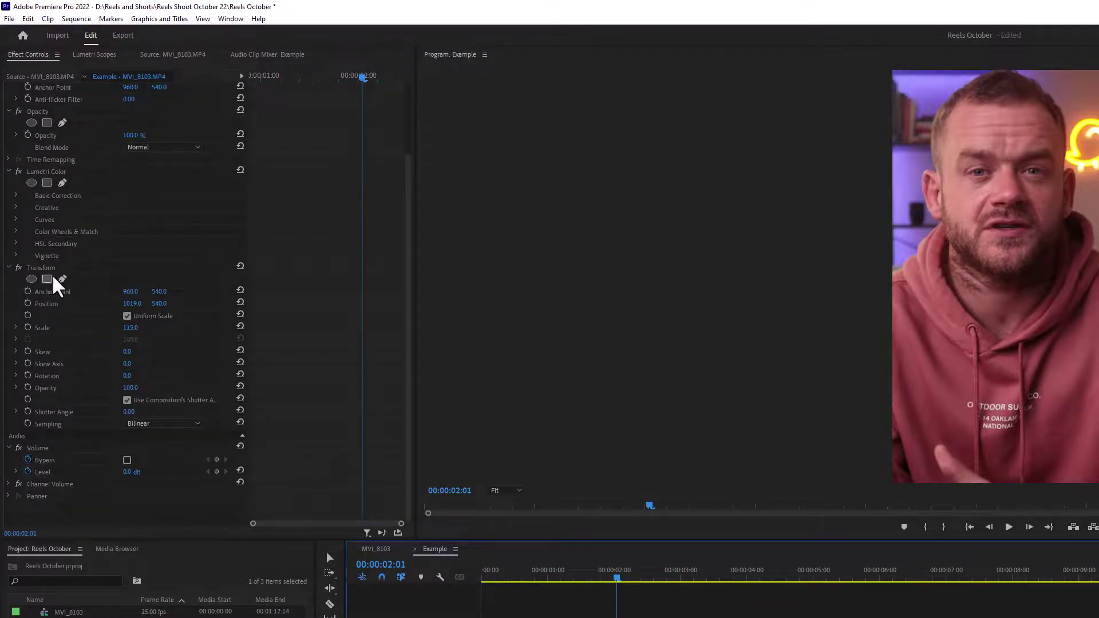
pyautogui.click(45, 269)
pyautogui.press('space')
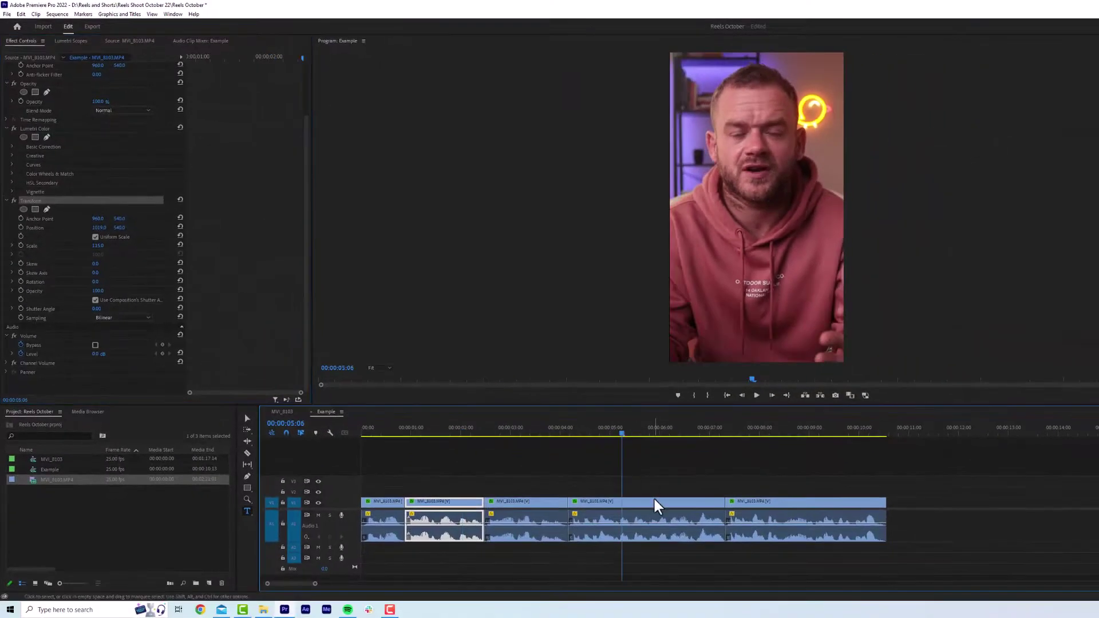
pyautogui.click(655, 501)
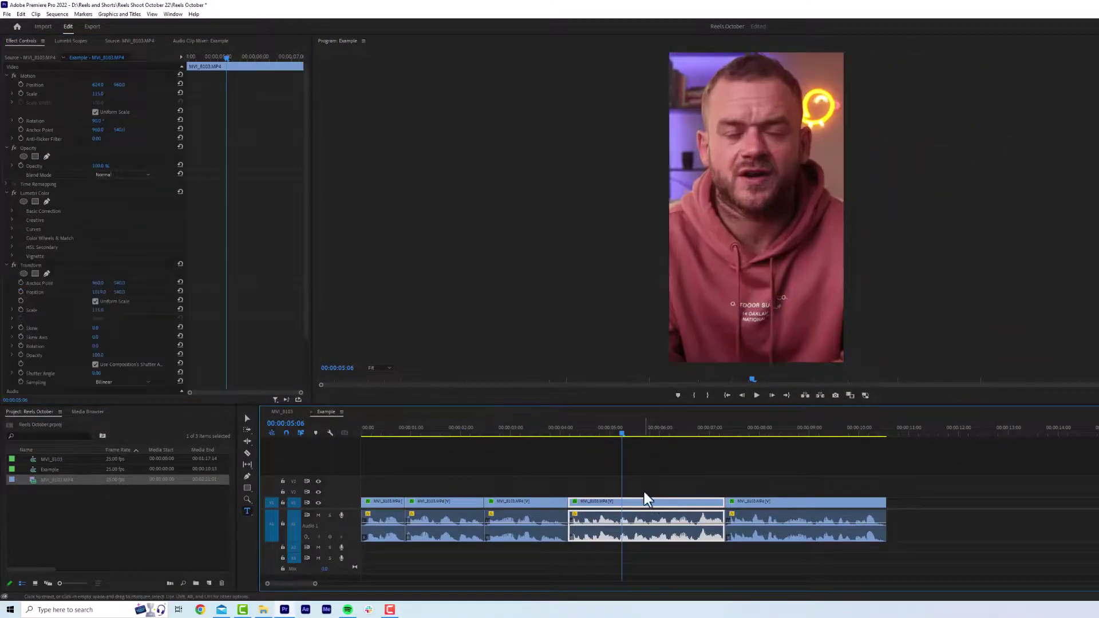
# Step: Play the Example sequence from the start to examine all the zoom cuts
pyautogui.click(618, 427)
pyautogui.moveTo(618, 426); pyautogui.dragTo(235, 431)
pyautogui.press('space')
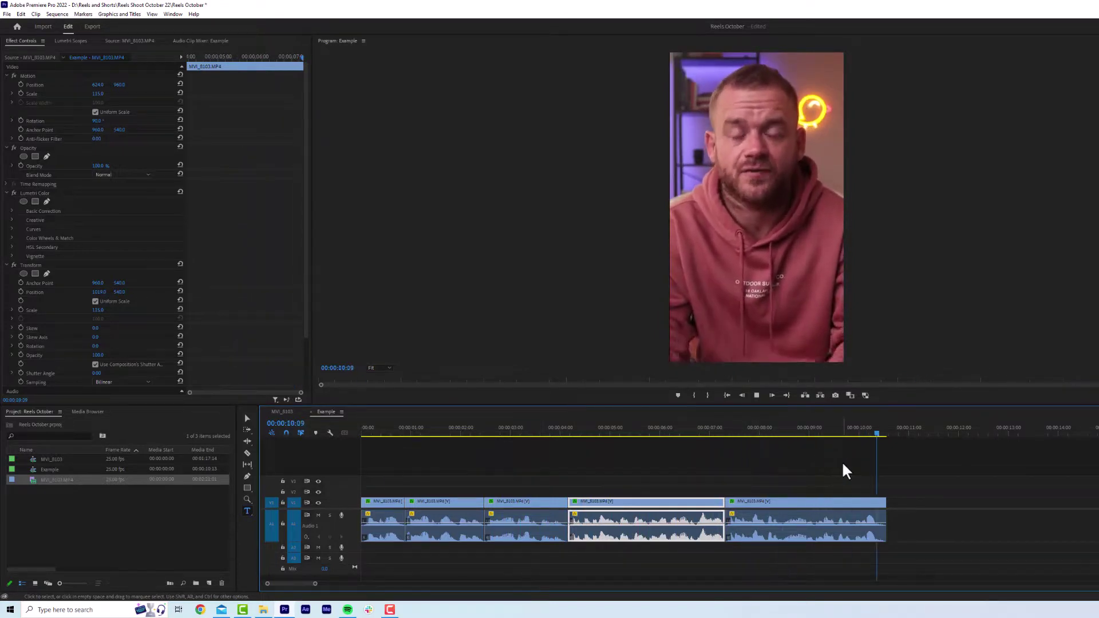
pyautogui.press('space')
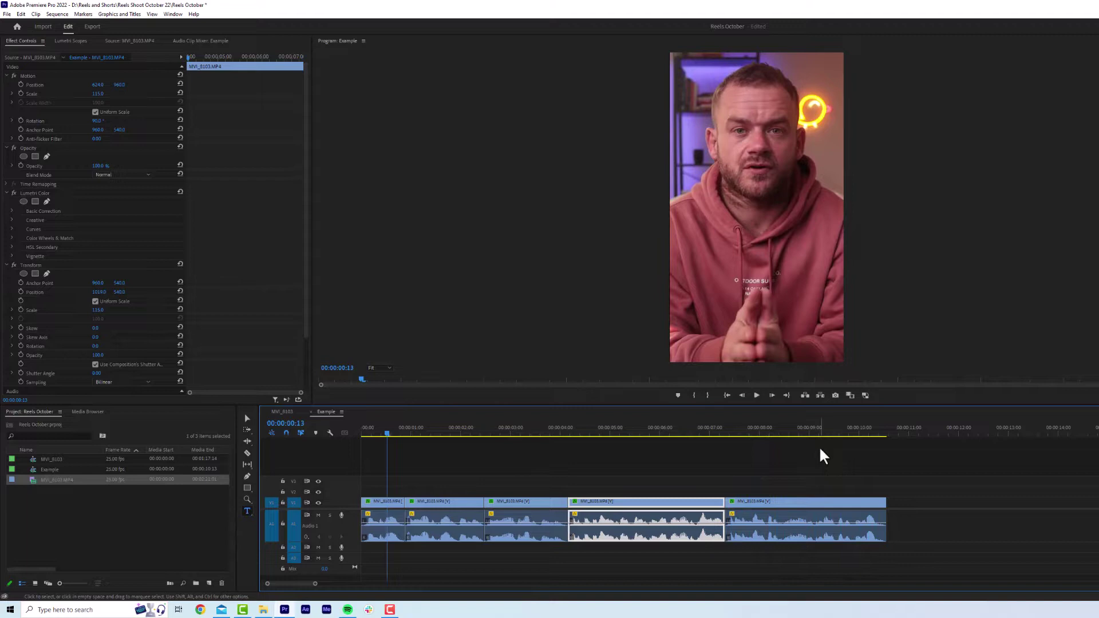